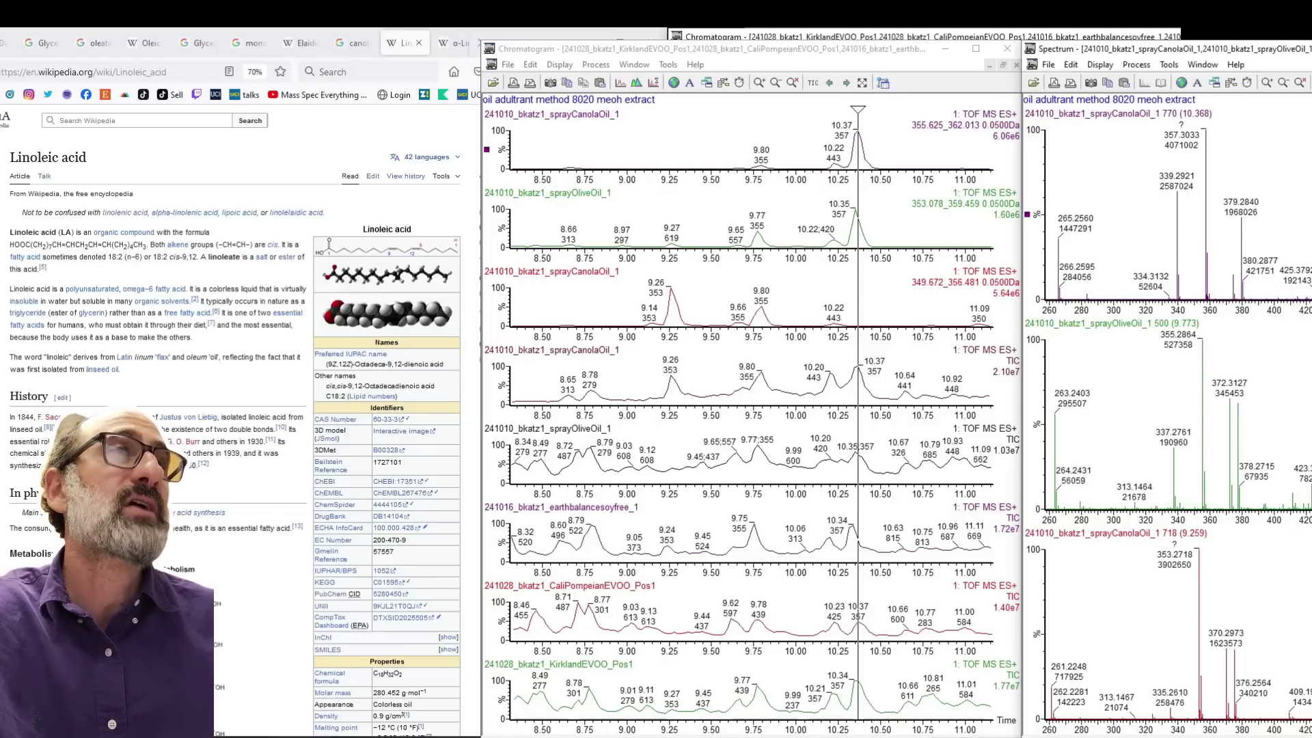
Remove the extracted-ion chromatograms for canola and olive oil, keeping only the TIC traces, and bring up the canola oil composition results.
{"action": "left_click", "coordinate": [683, 301]}
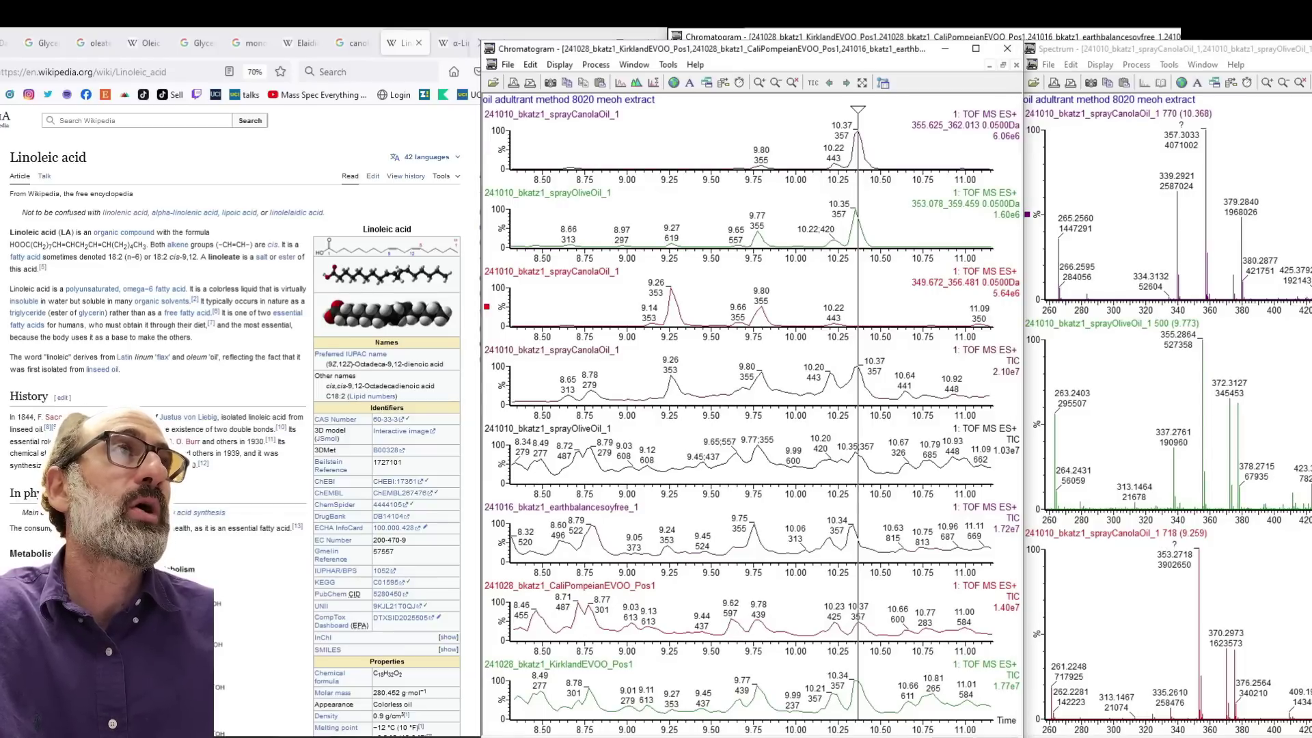
{"action": "key", "text": "Delete"}
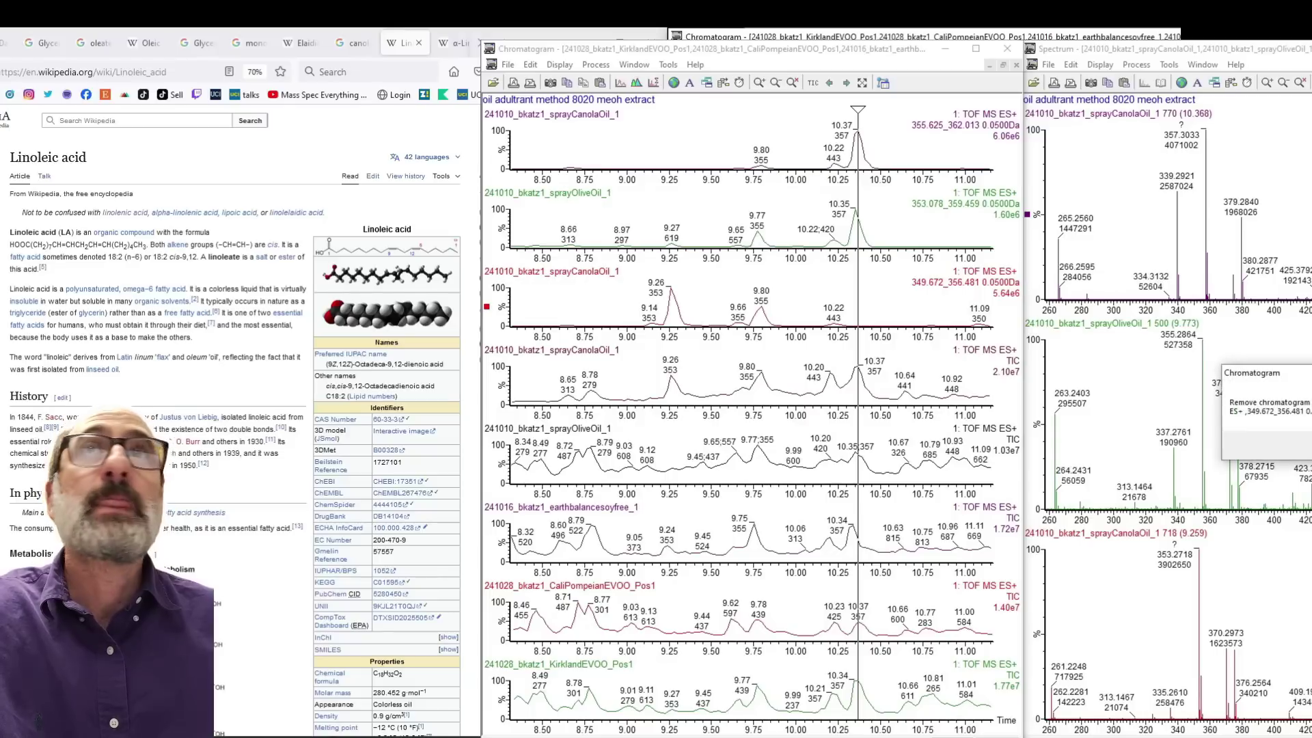
{"action": "key", "text": "Return"}
{"action": "key", "text": "Delete"}
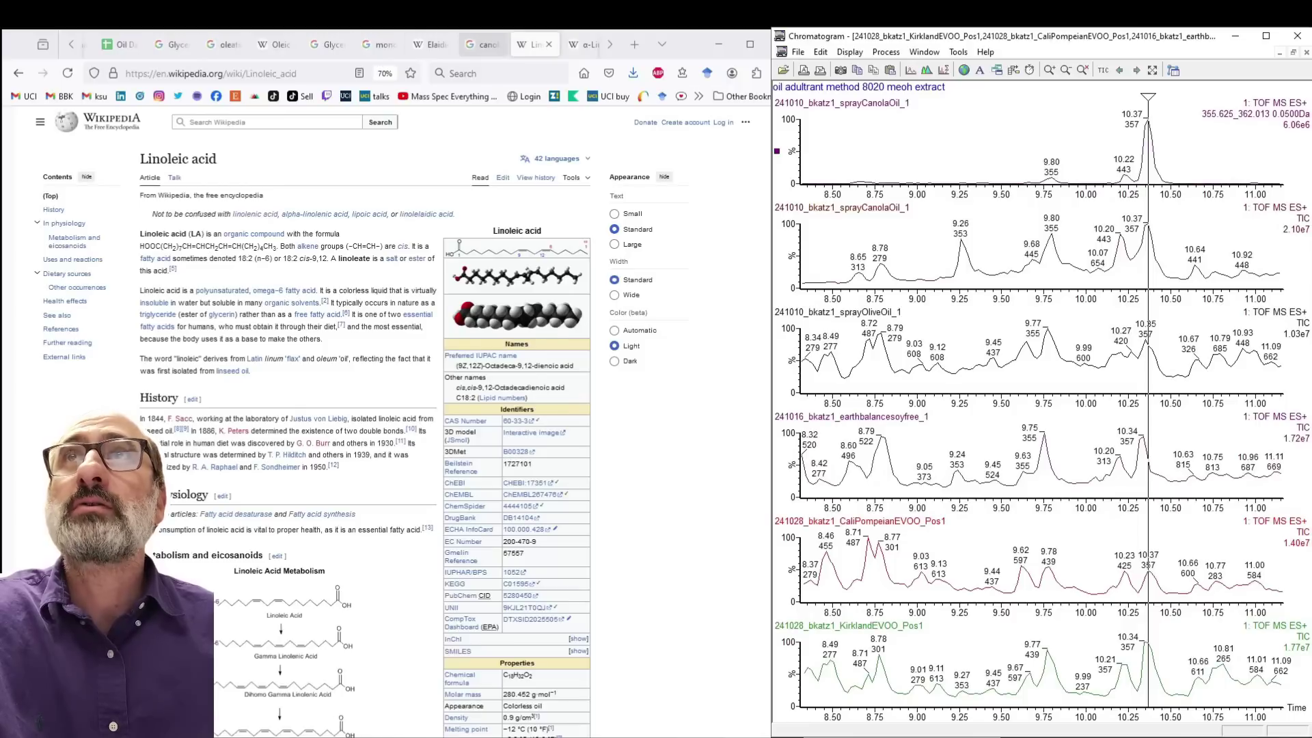
{"action": "left_click", "coordinate": [478, 44]}
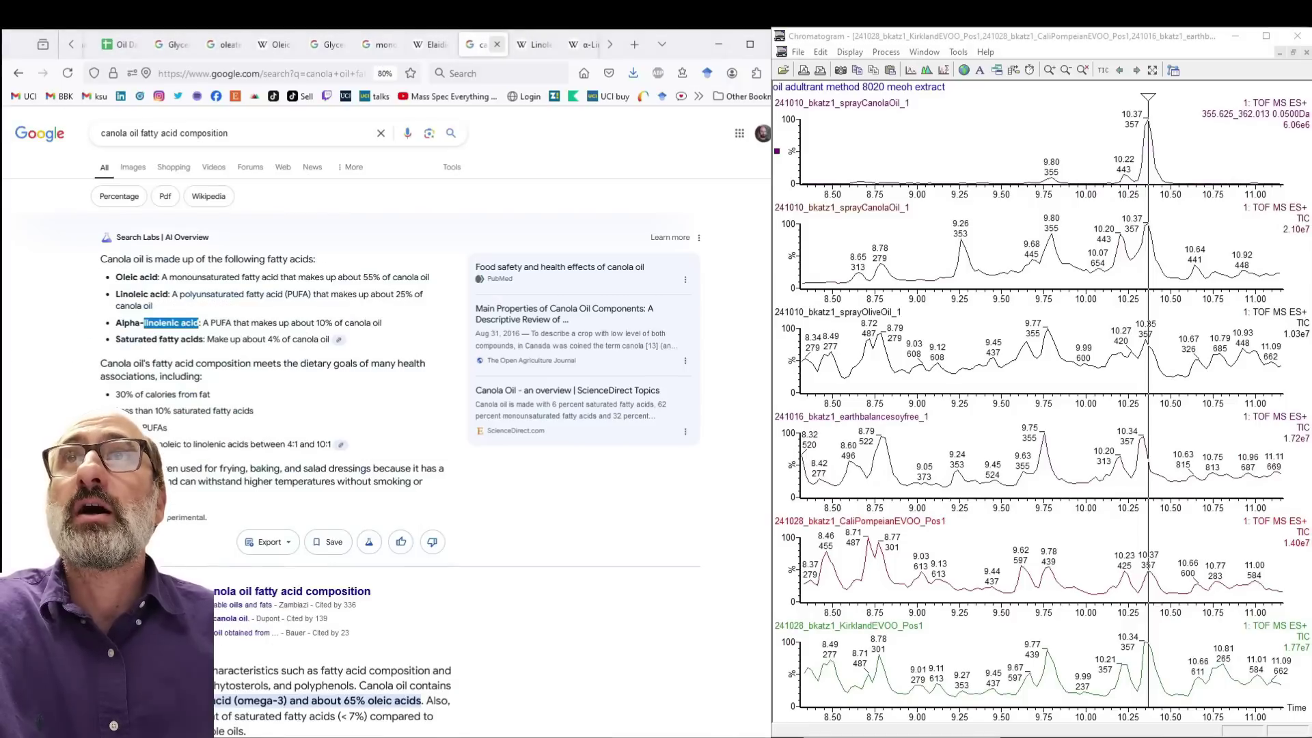
{"action": "left_click", "coordinate": [886, 41]}
{"action": "key", "text": "Delete"}
{"action": "key", "text": "Return"}
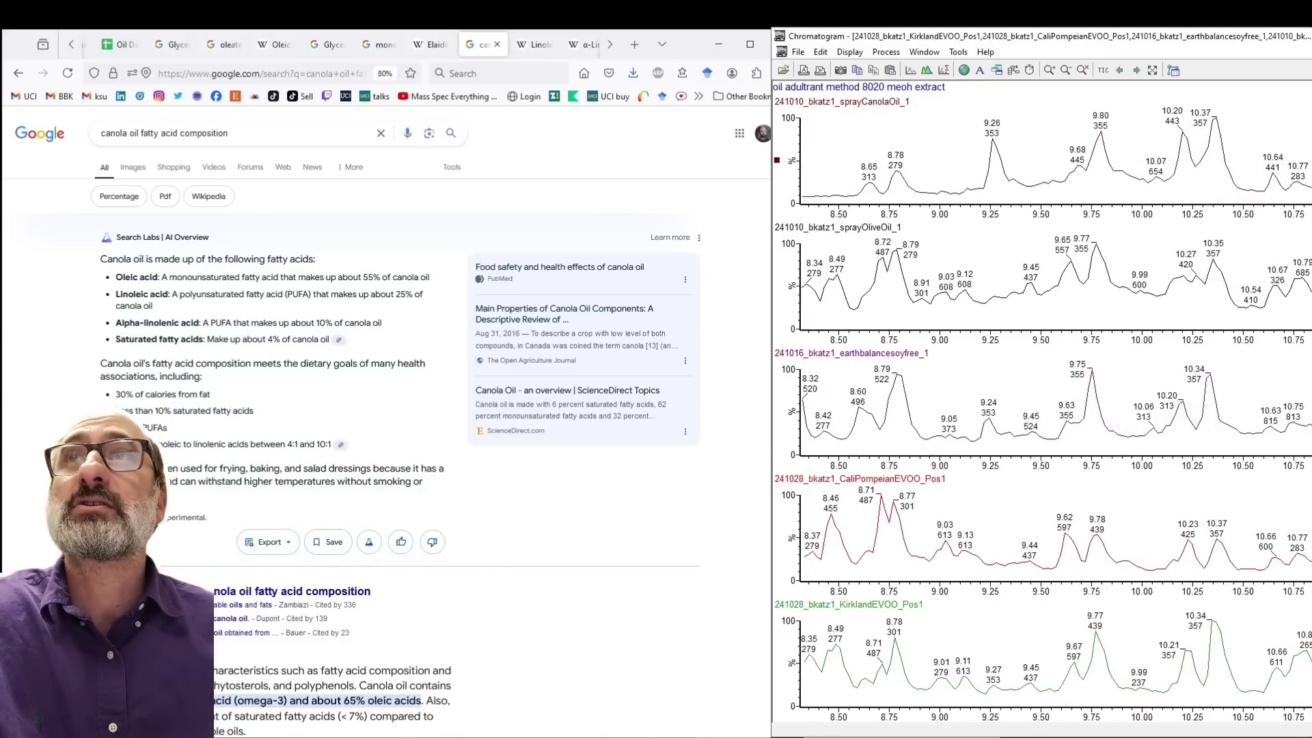
Open the Oil Database spreadsheet and highlight the 357.3 Glyceryl Oleate row.
{"action": "key", "text": "ctrl+1"}
{"action": "left_click", "coordinate": [173, 255]}
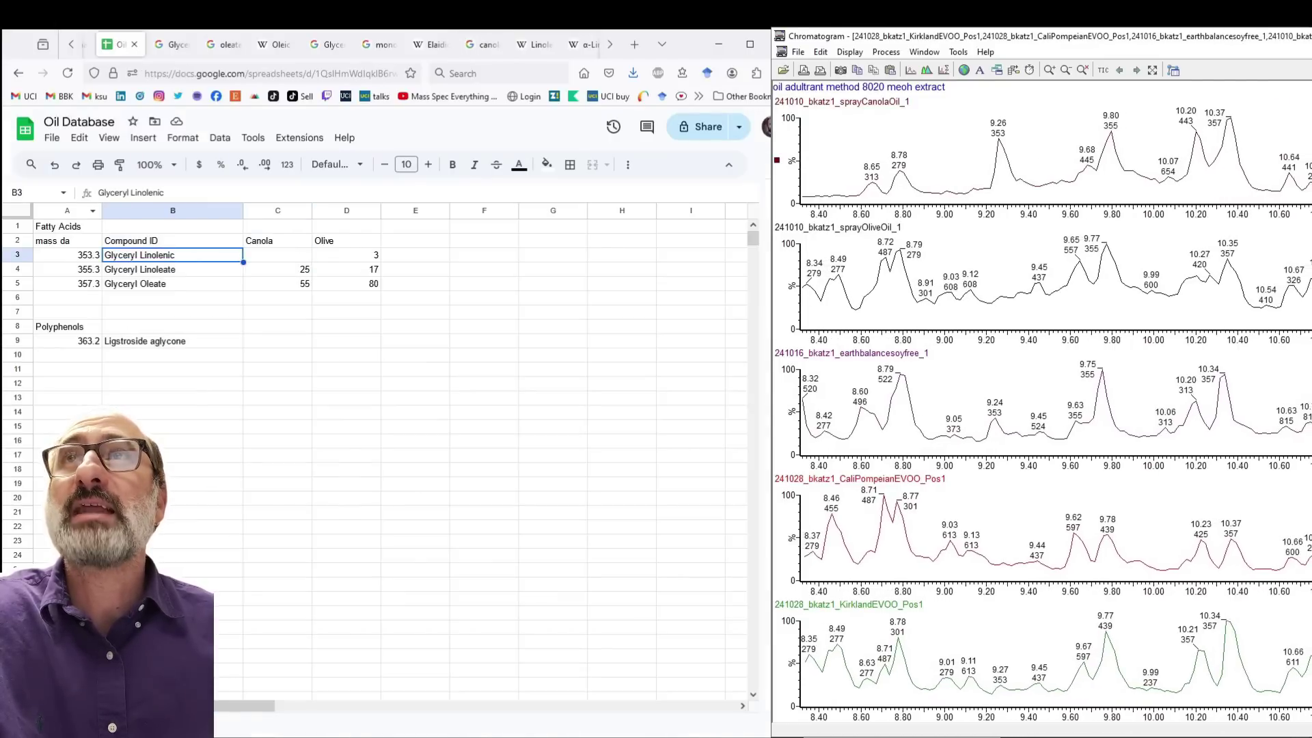
{"action": "left_click", "coordinate": [18, 269]}
{"action": "left_click", "coordinate": [17, 284]}
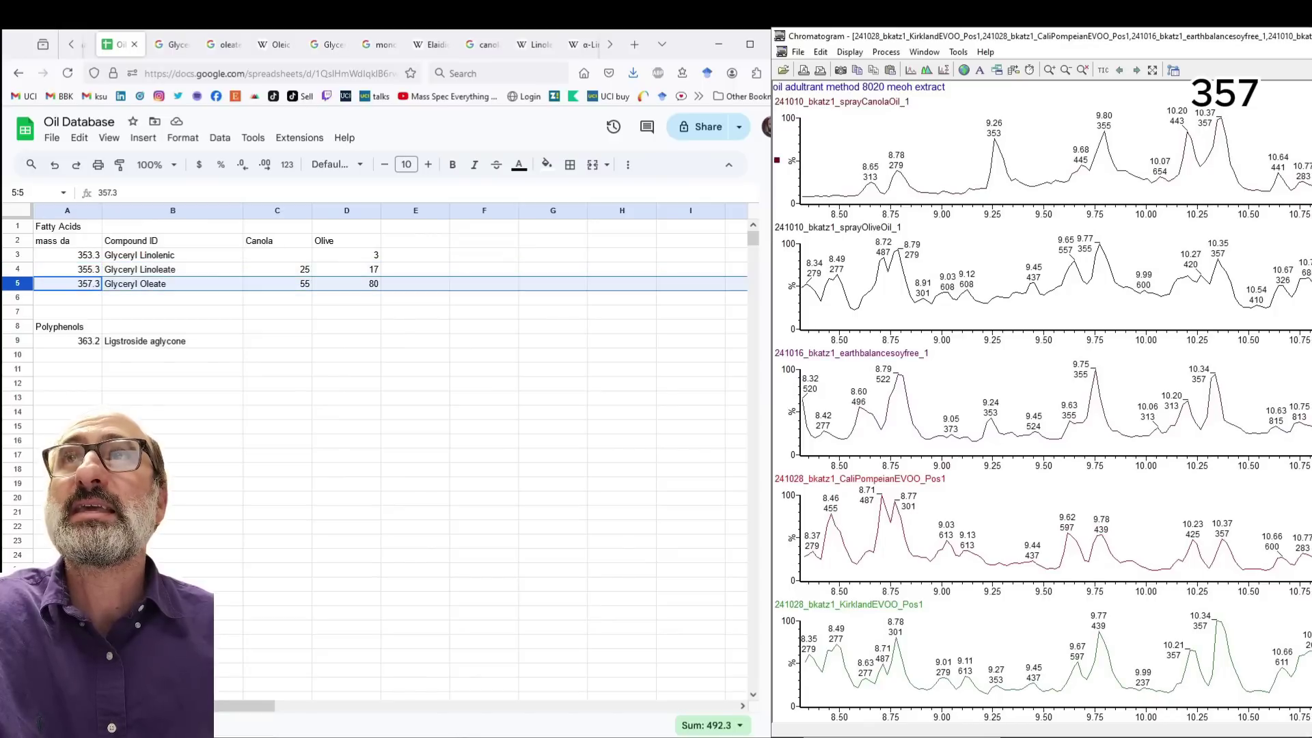
Compare the oleic acid content in the search results for canola oil and olive oil fatty acid composition.
{"action": "key", "text": "ctrl+Tab"}
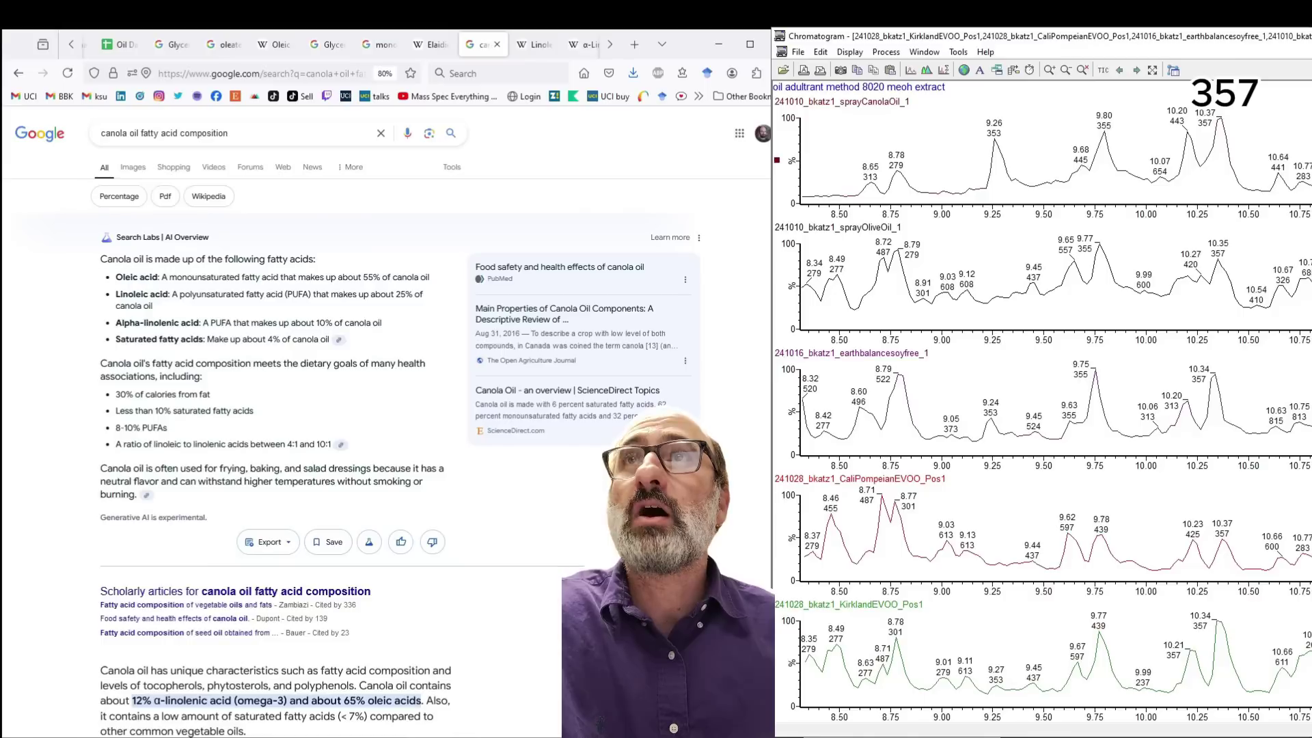
{"action": "key", "text": "alt+Left"}
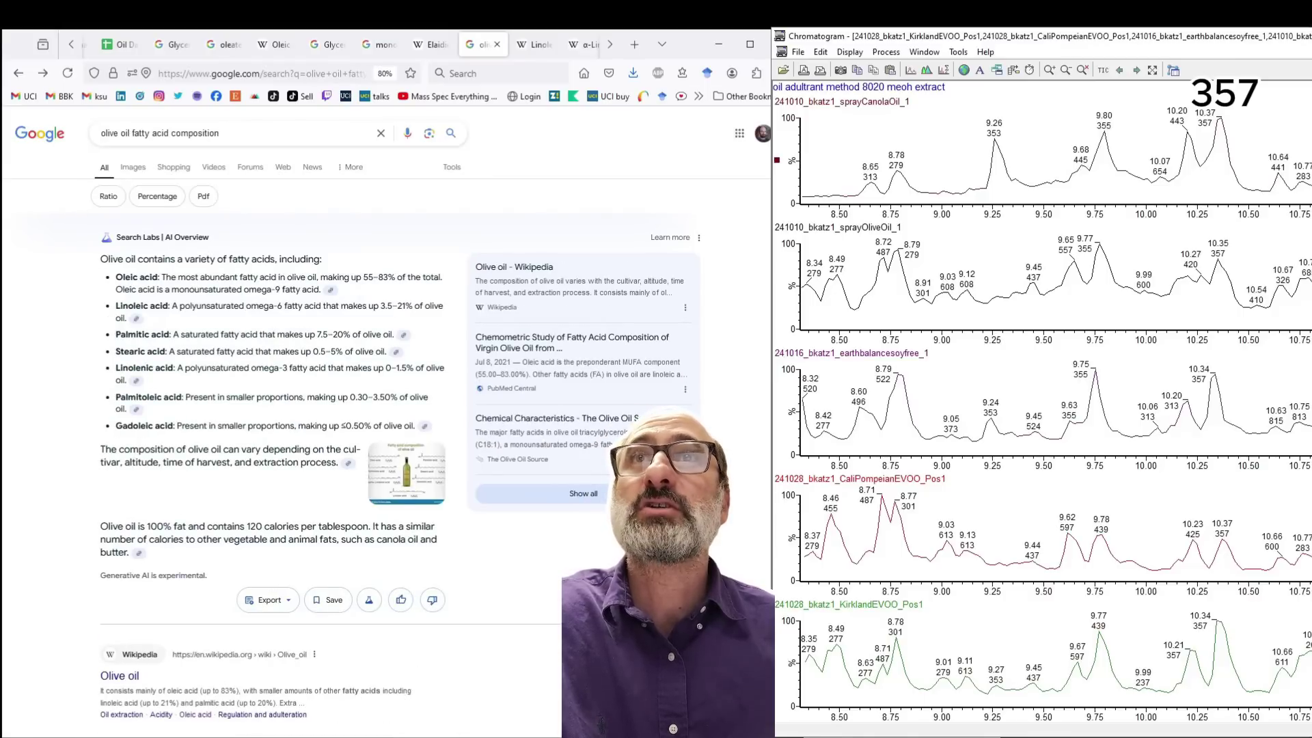
{"action": "left_click_drag", "start_coordinate": [122, 276], "coordinate": [321, 289]}
{"action": "left_click", "coordinate": [321, 289]}
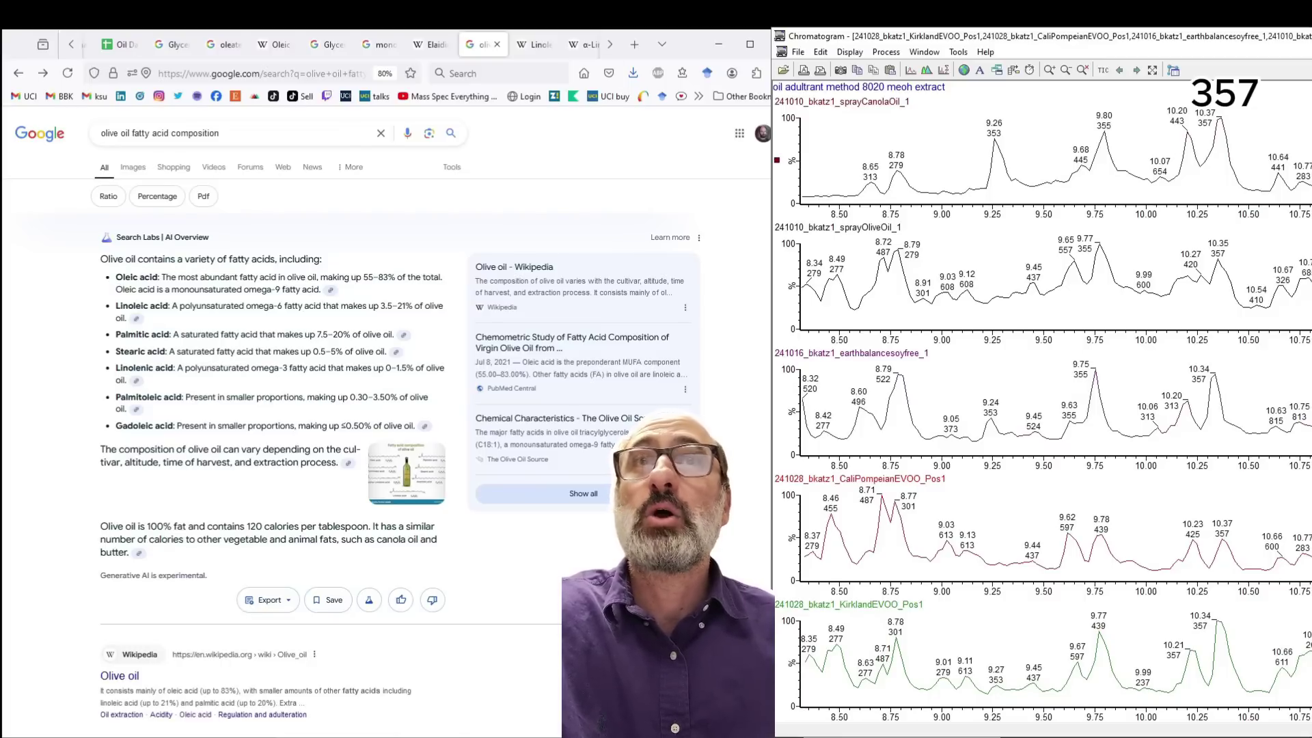
{"action": "key", "text": "alt+Right"}
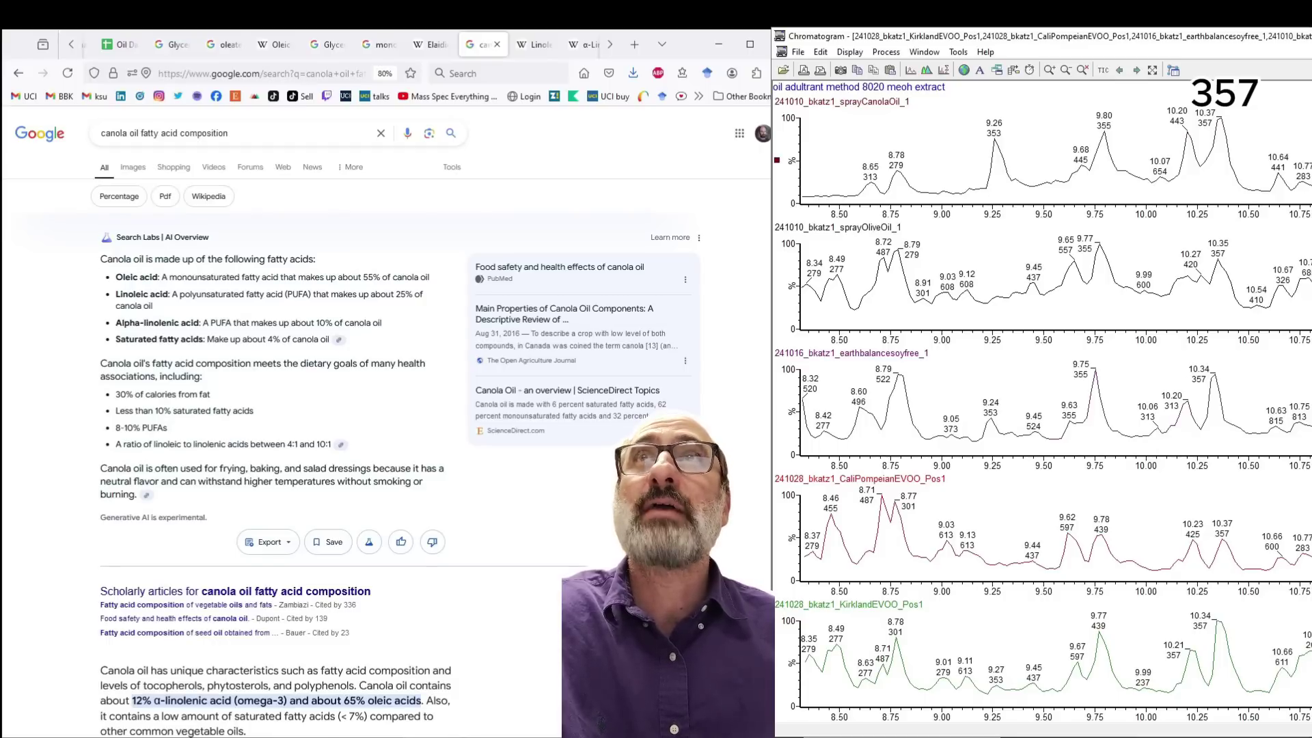
Revisit the Oil Database and highlight the linoleic acid entry in the canola oil composition results.
{"action": "key", "text": "ctrl+1"}
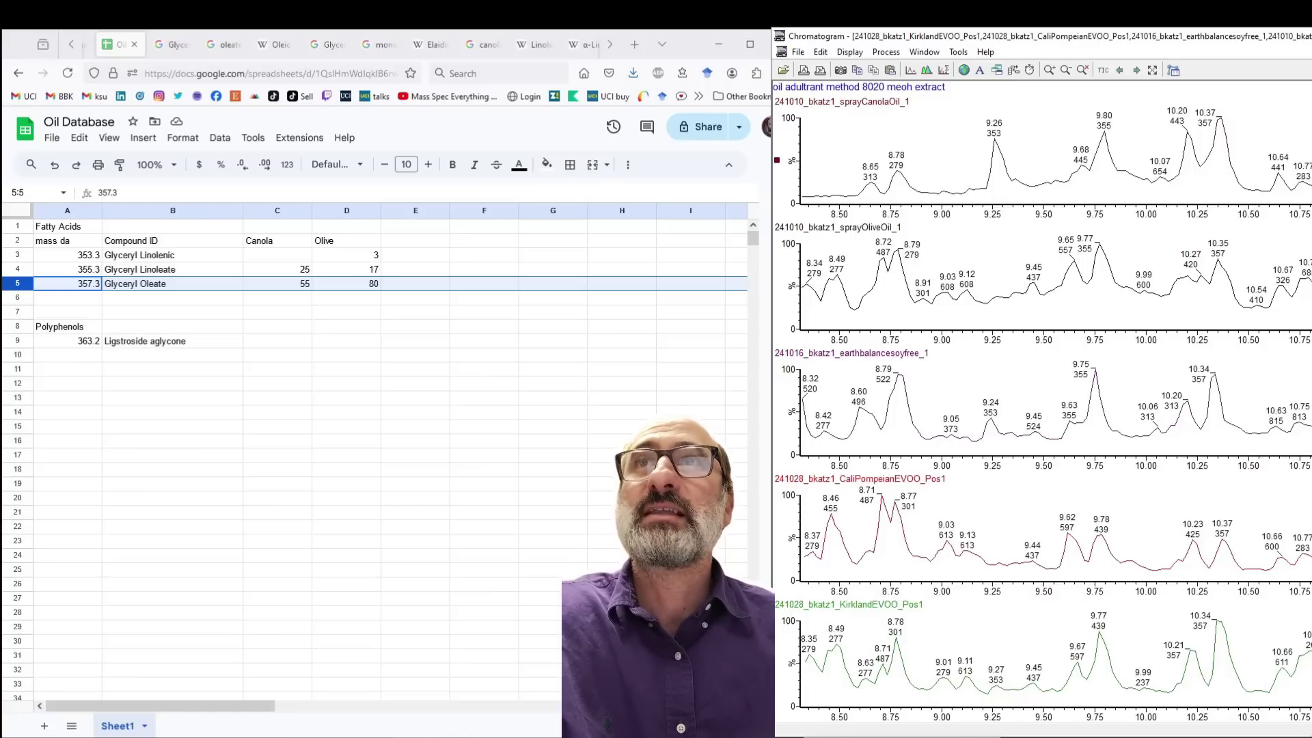
{"action": "left_click", "coordinate": [484, 44]}
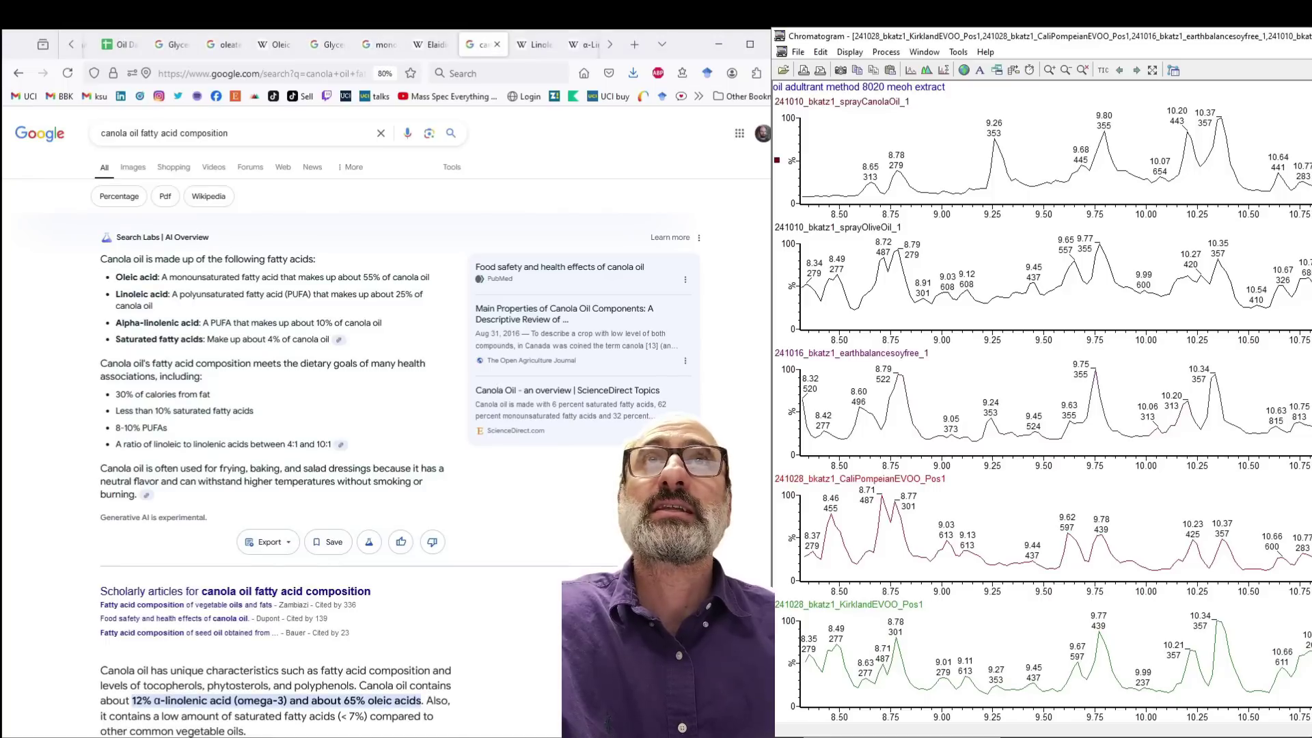
{"action": "left_click_drag", "start_coordinate": [115, 294], "coordinate": [276, 295]}
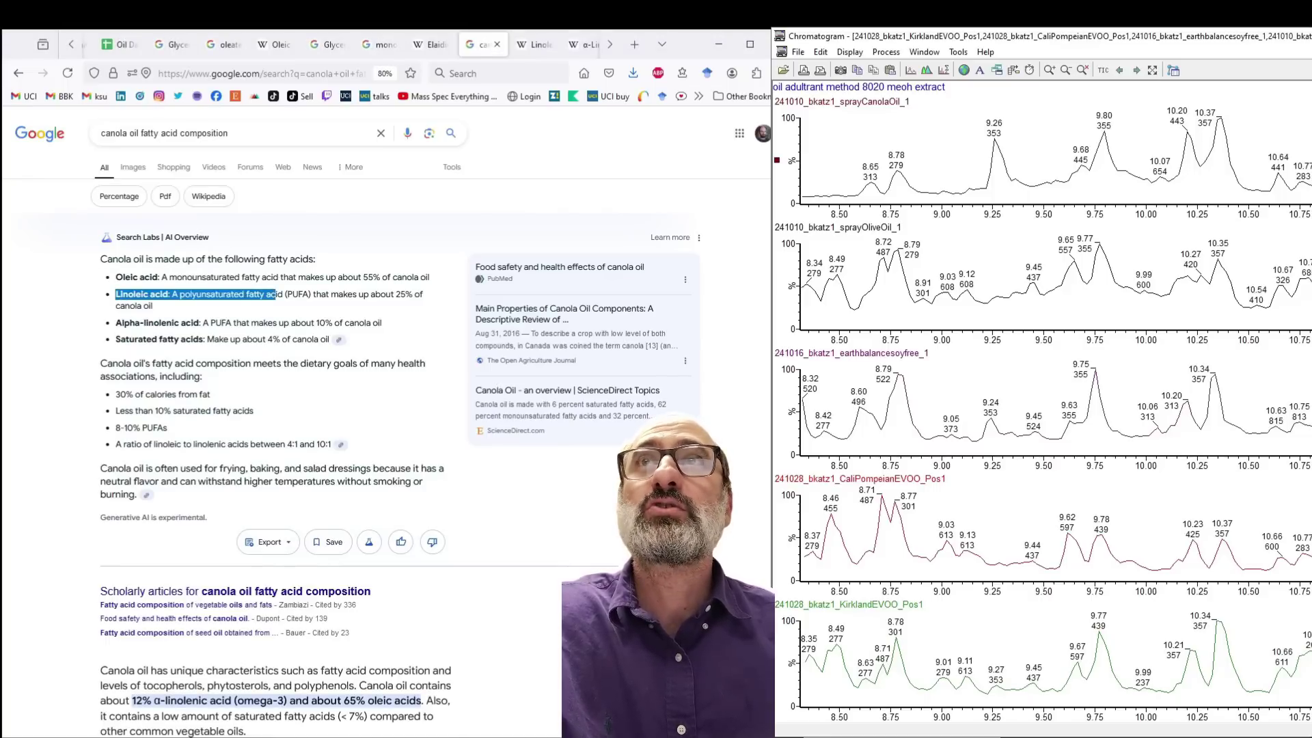
Compare the Linoleic acid and α-Linolenic acid Wikipedia articles, finishing on Linoleic acid.
{"action": "left_click", "coordinate": [533, 44]}
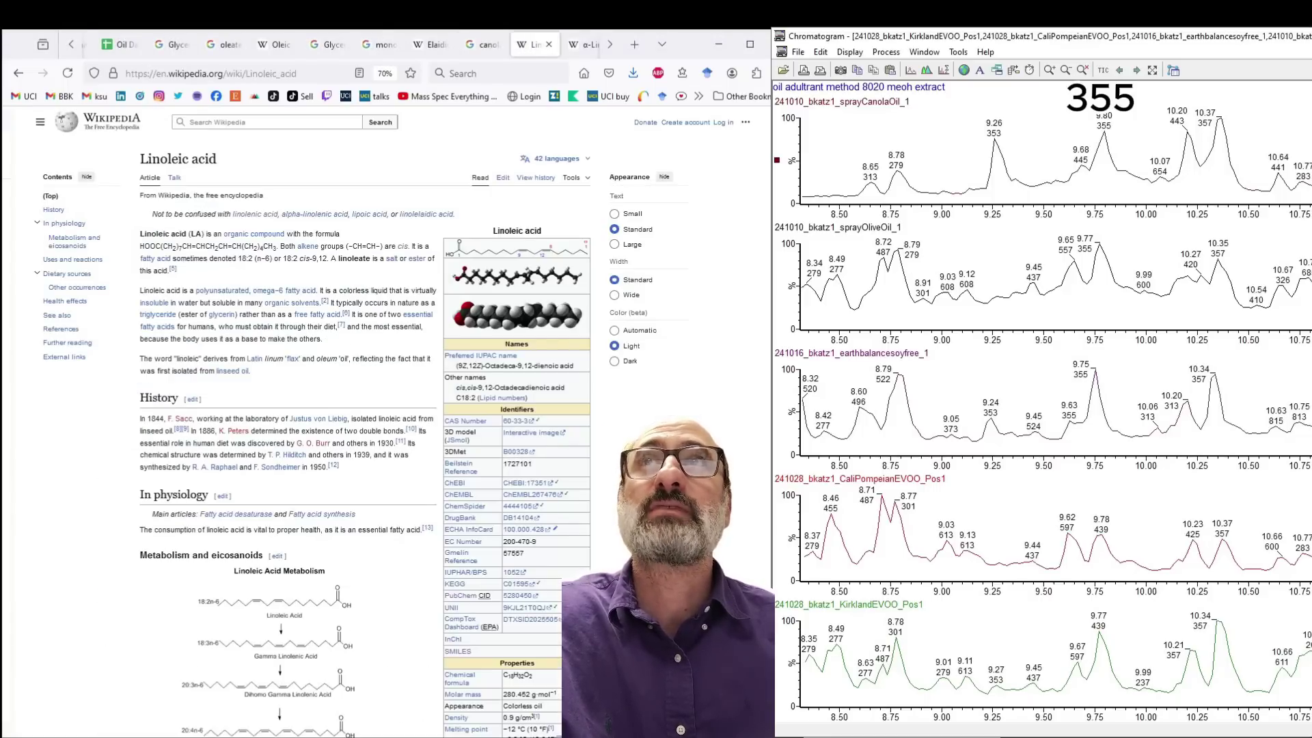
{"action": "left_click", "coordinate": [577, 44]}
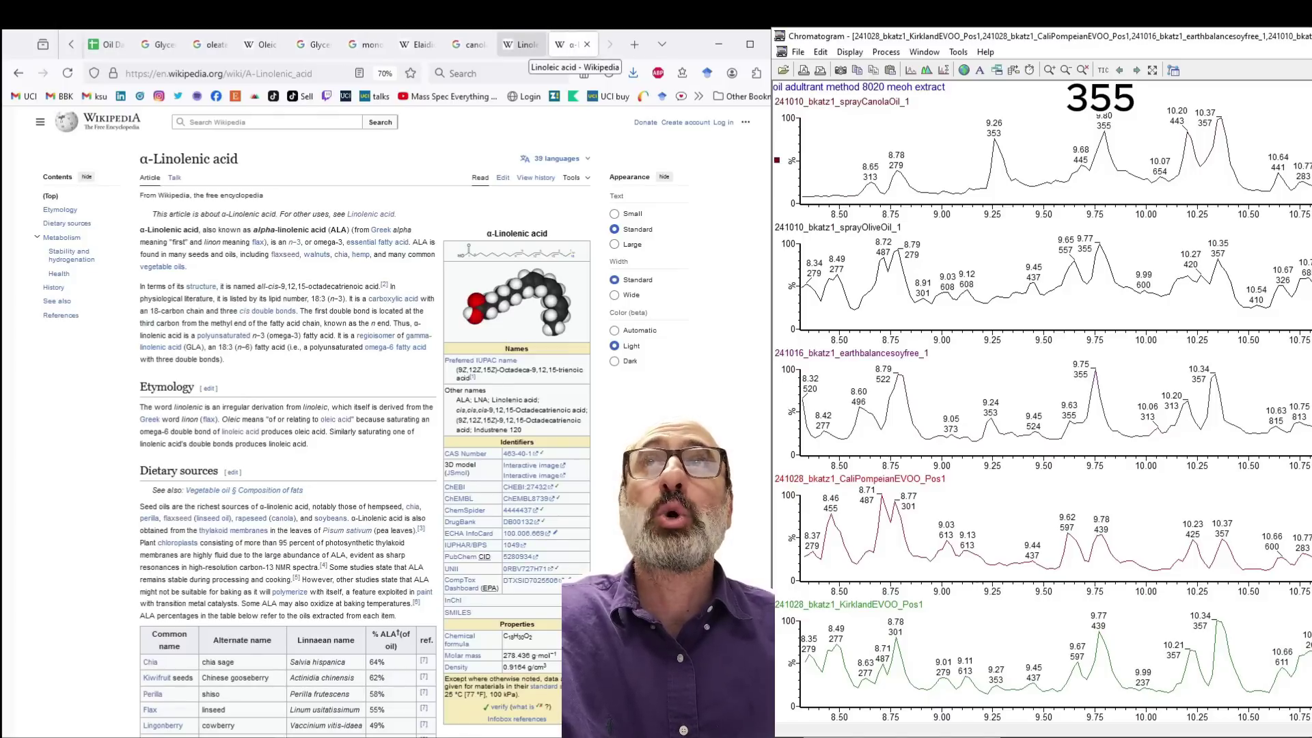
{"action": "left_click", "coordinate": [527, 45]}
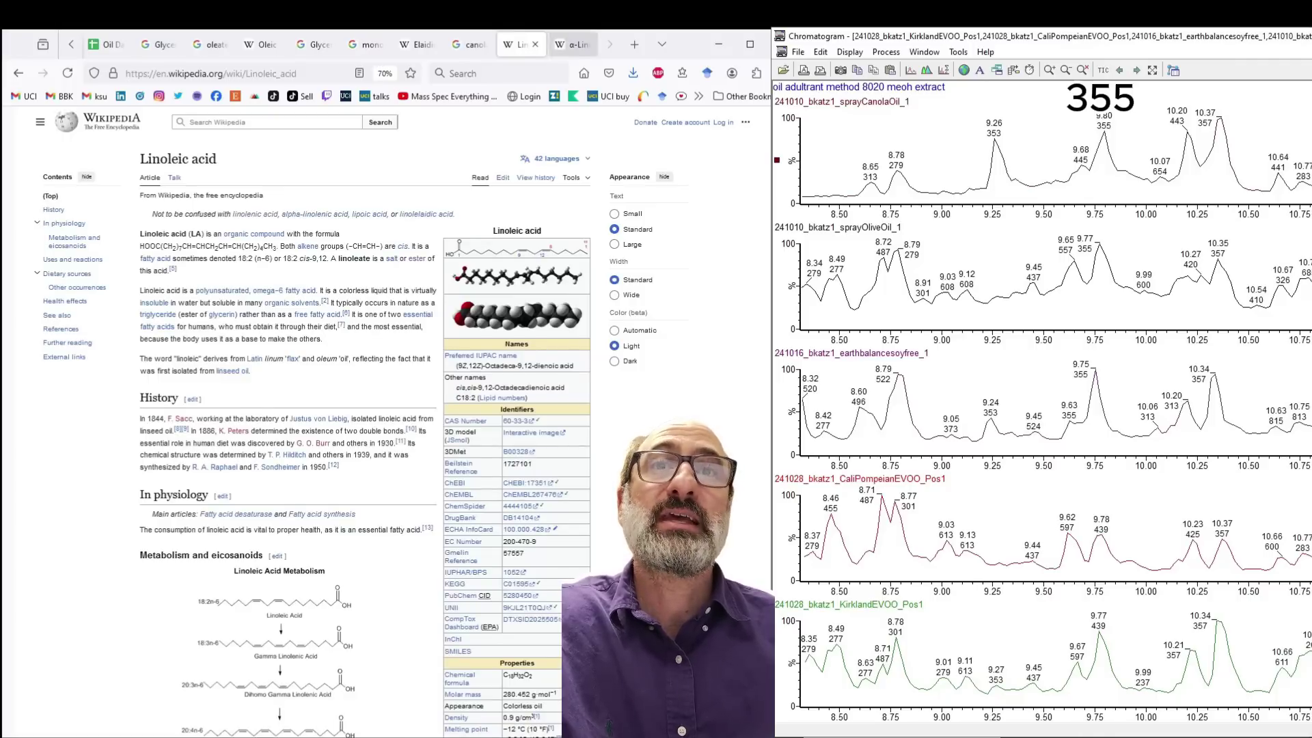
{"action": "left_click", "coordinate": [571, 44]}
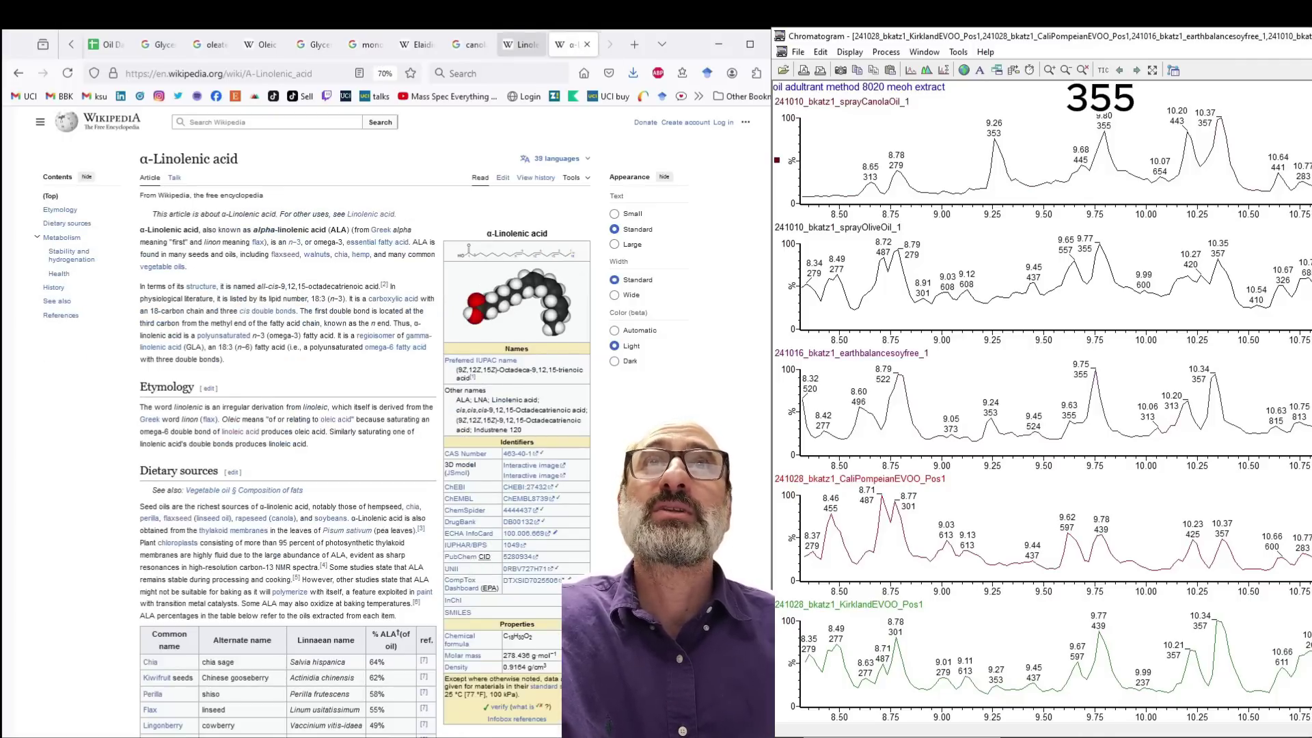
{"action": "key", "text": "ctrl+Page_Up"}
{"action": "key", "text": "ctrl+Page_Down"}
{"action": "key", "text": "ctrl+Page_Up"}
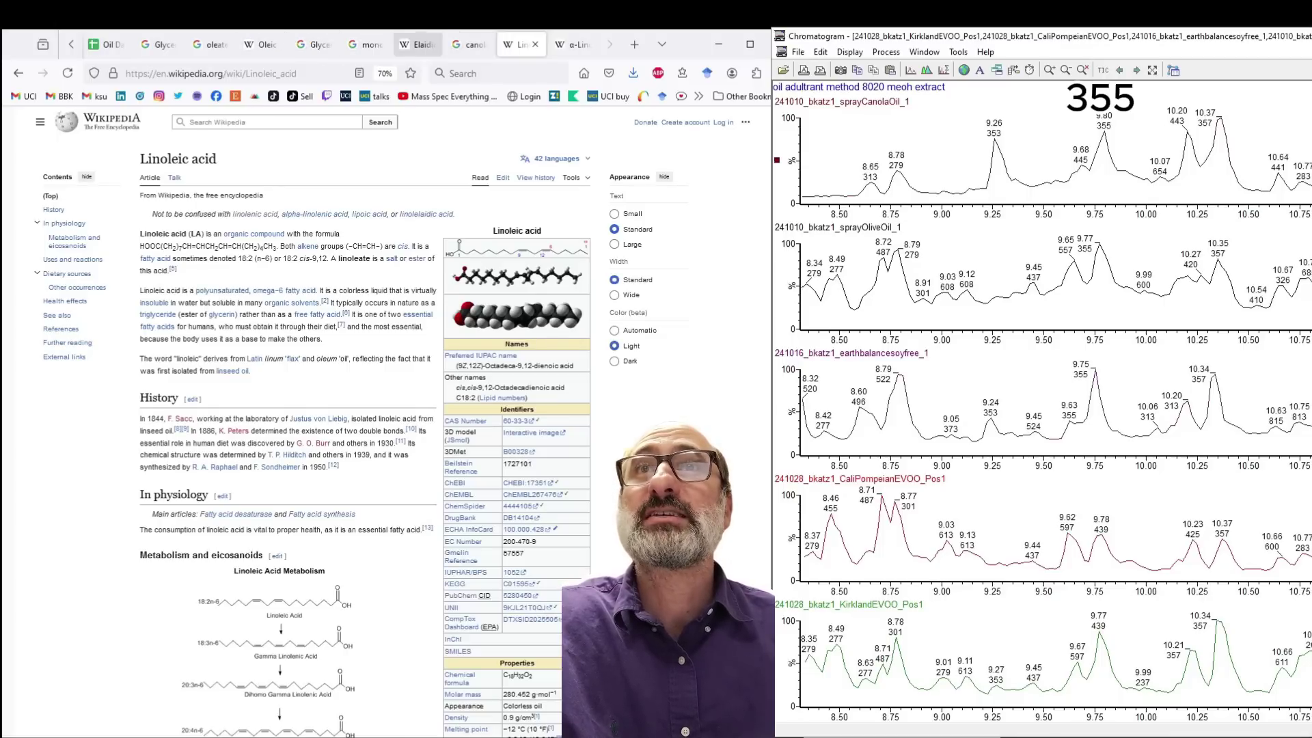
Compare the linoleic acid content of canola and olive oil, highlighting the percentage range given for olive oil.
{"action": "left_click", "coordinate": [468, 44]}
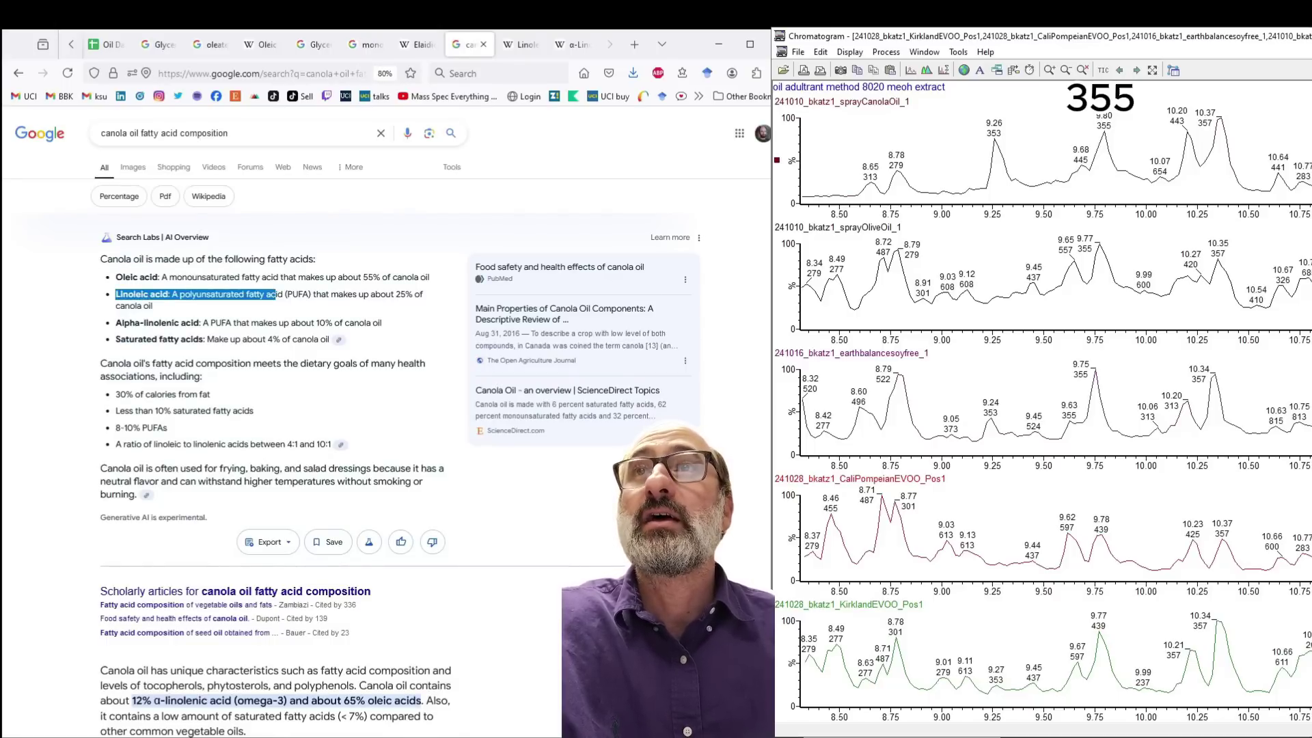
{"action": "key", "text": "alt+Left"}
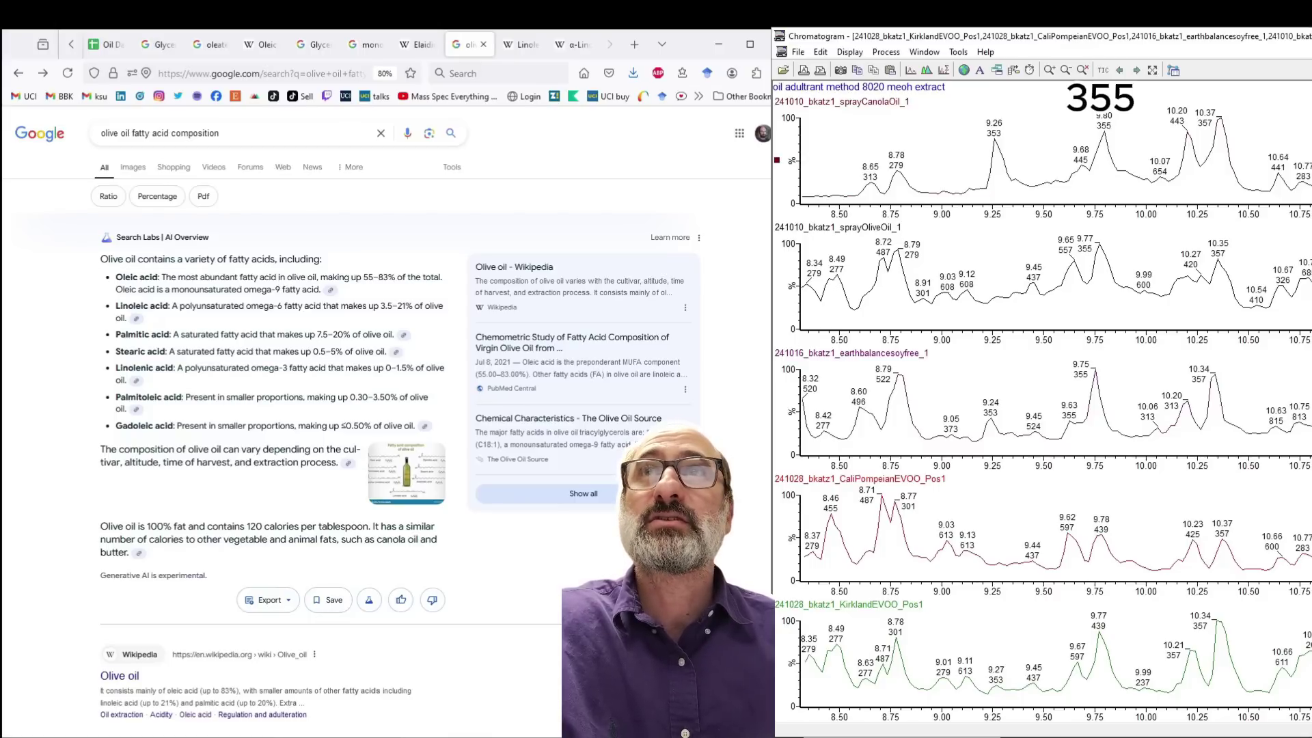
{"action": "left_click_drag", "start_coordinate": [415, 305], "coordinate": [379, 305]}
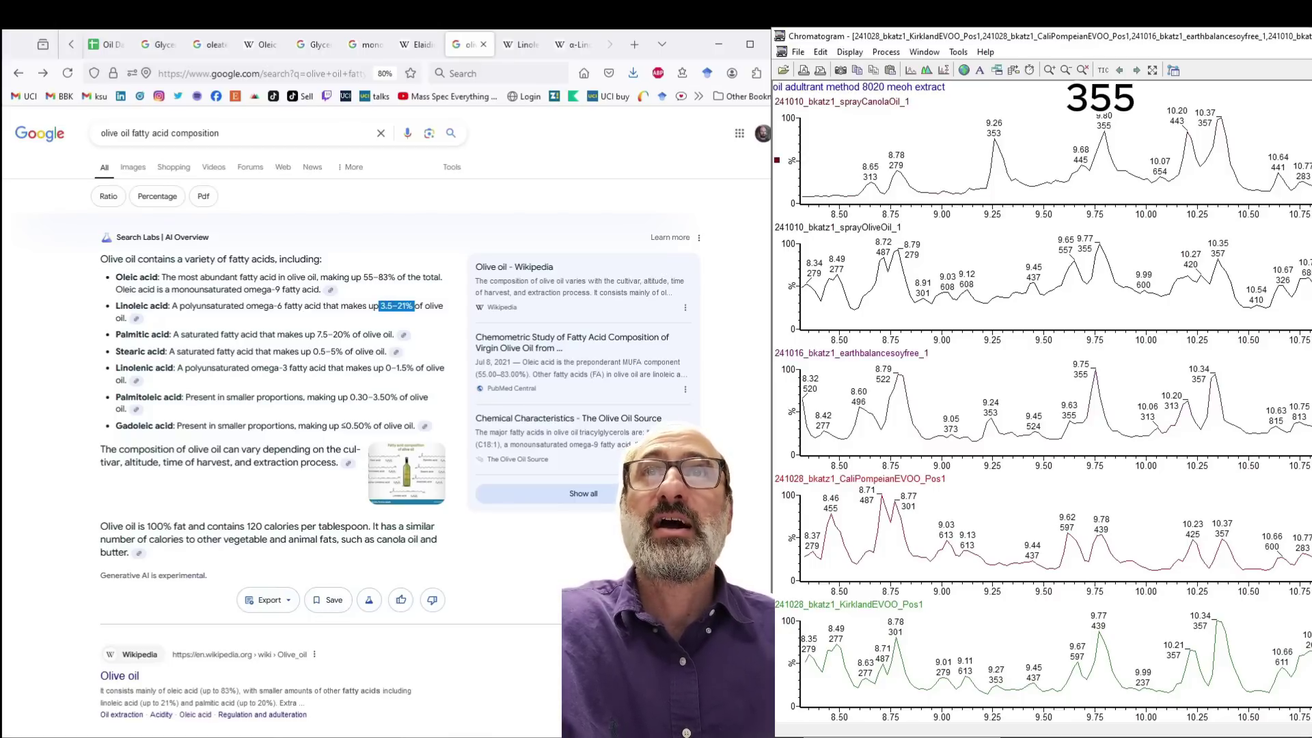
{"action": "left_click", "coordinate": [378, 305]}
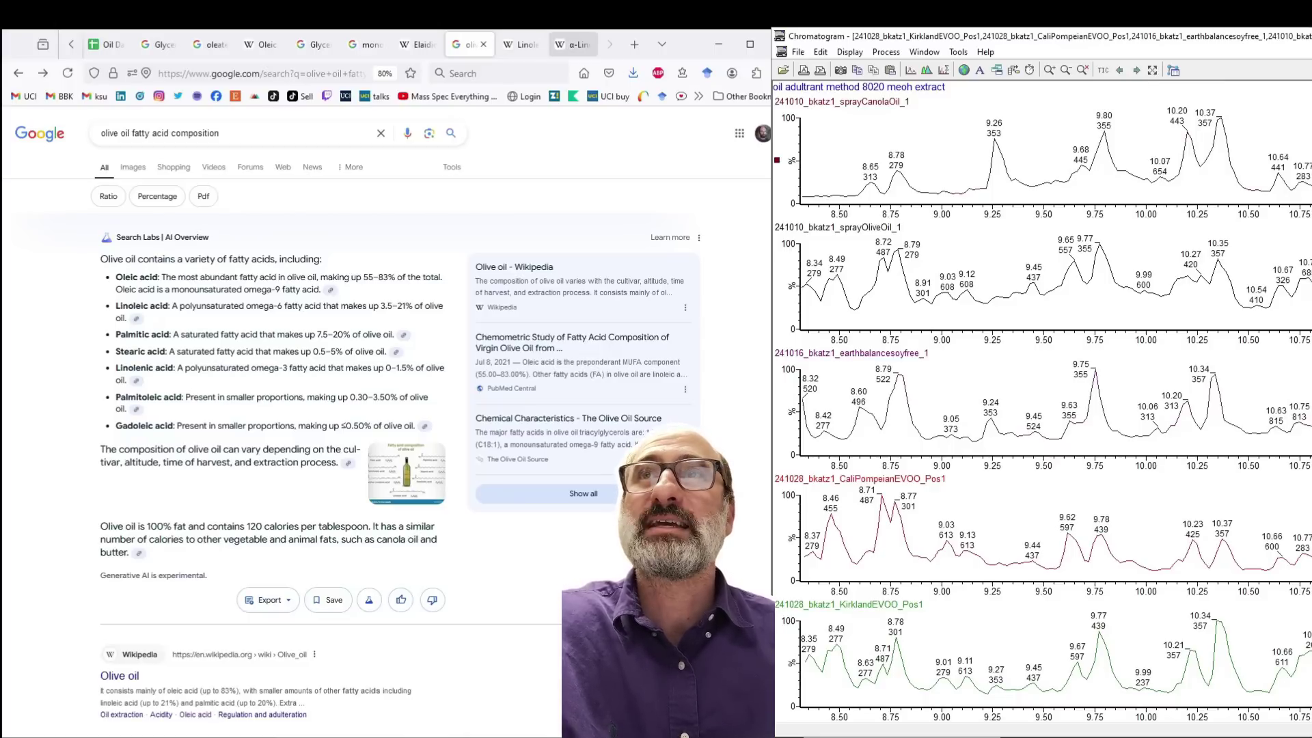
Locate Glyceryl Linolenic in the Oil Database and compare the α-Linolenic acid structure with Linoleic acid on Wikipedia.
{"action": "left_click", "coordinate": [105, 44]}
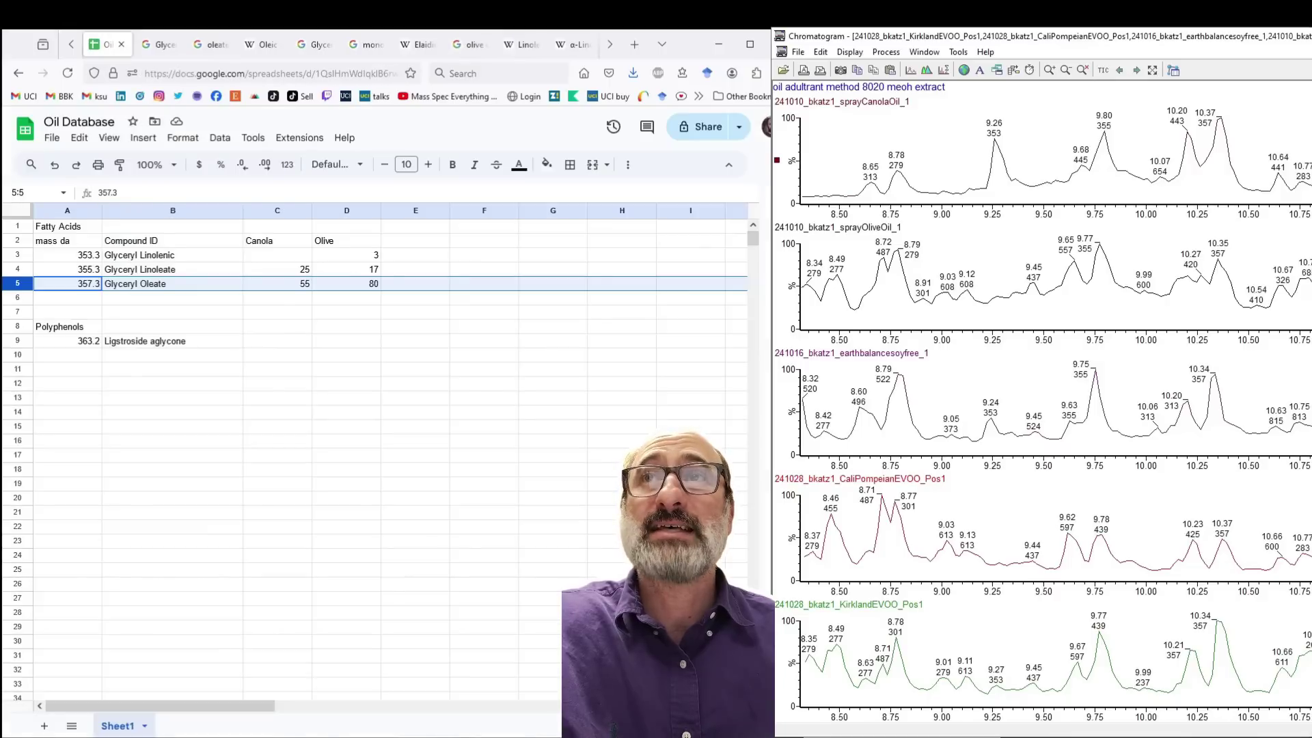
{"action": "left_click", "coordinate": [172, 254]}
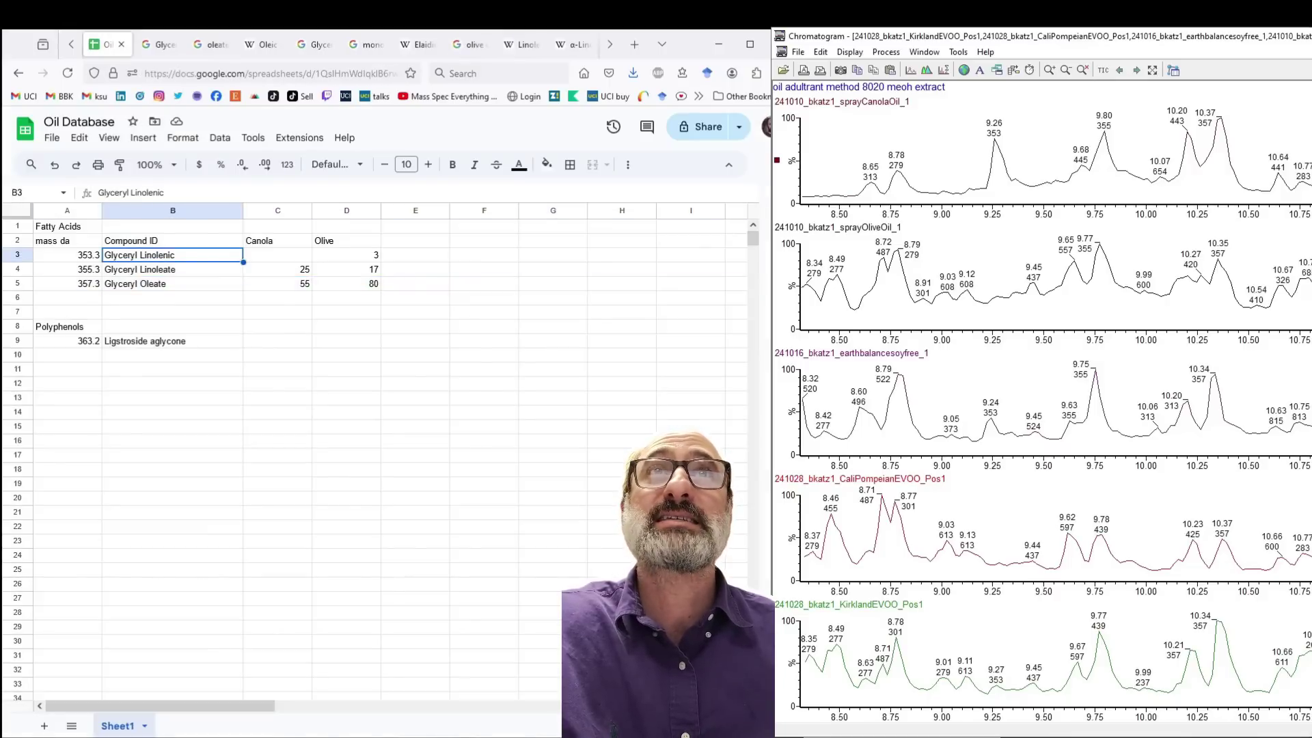
{"action": "left_click", "coordinate": [469, 45]}
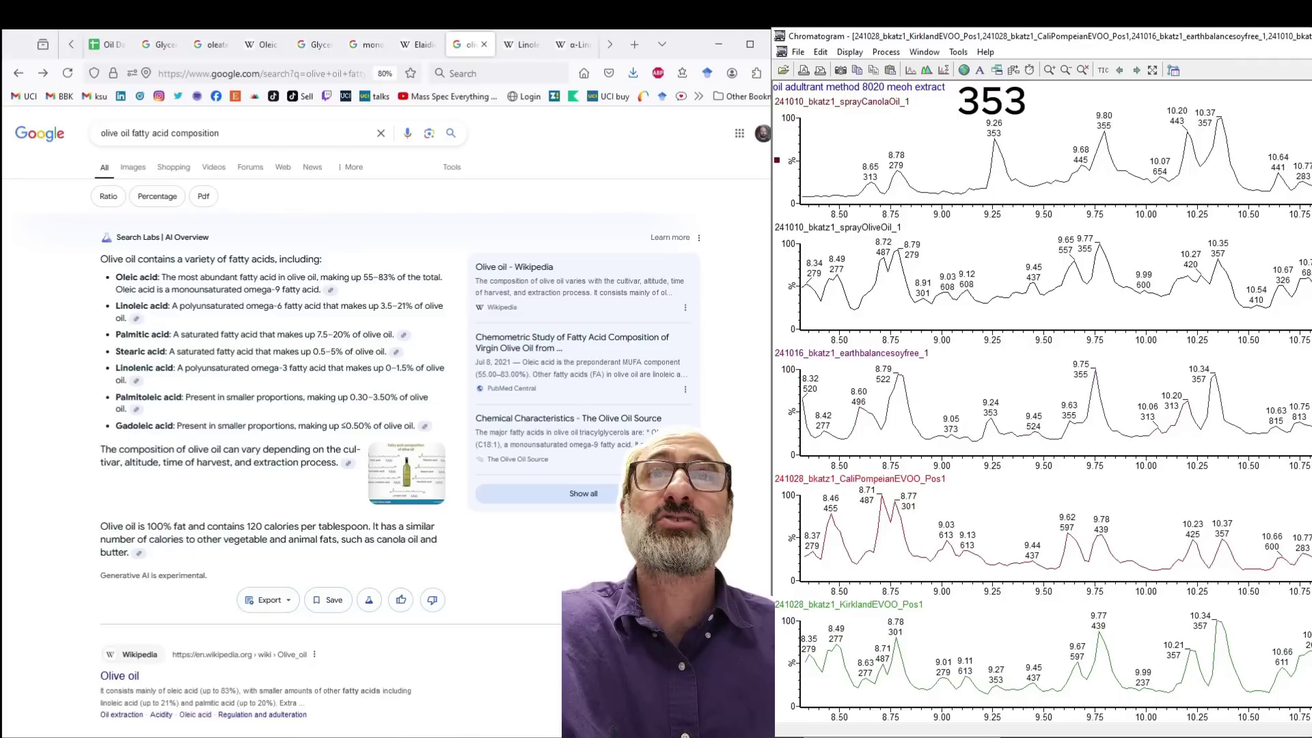
{"action": "left_click", "coordinate": [574, 44]}
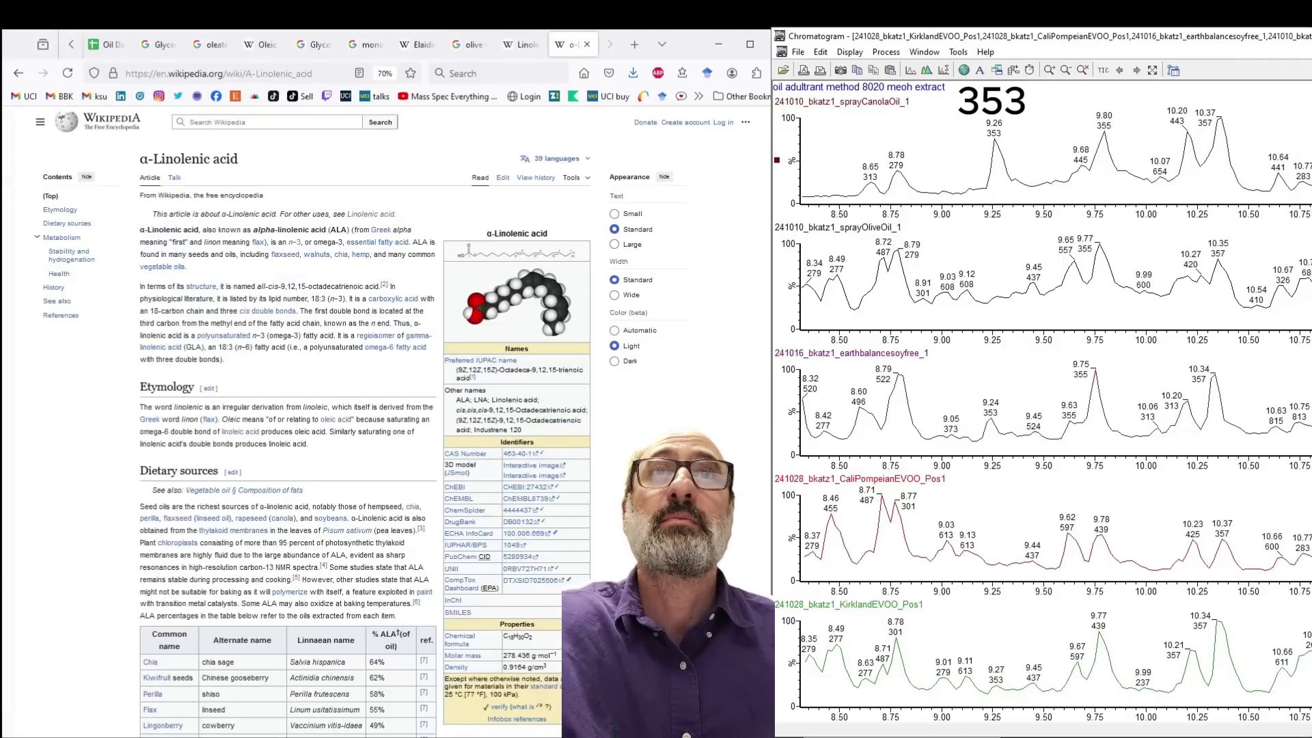
{"action": "left_click", "coordinate": [521, 45]}
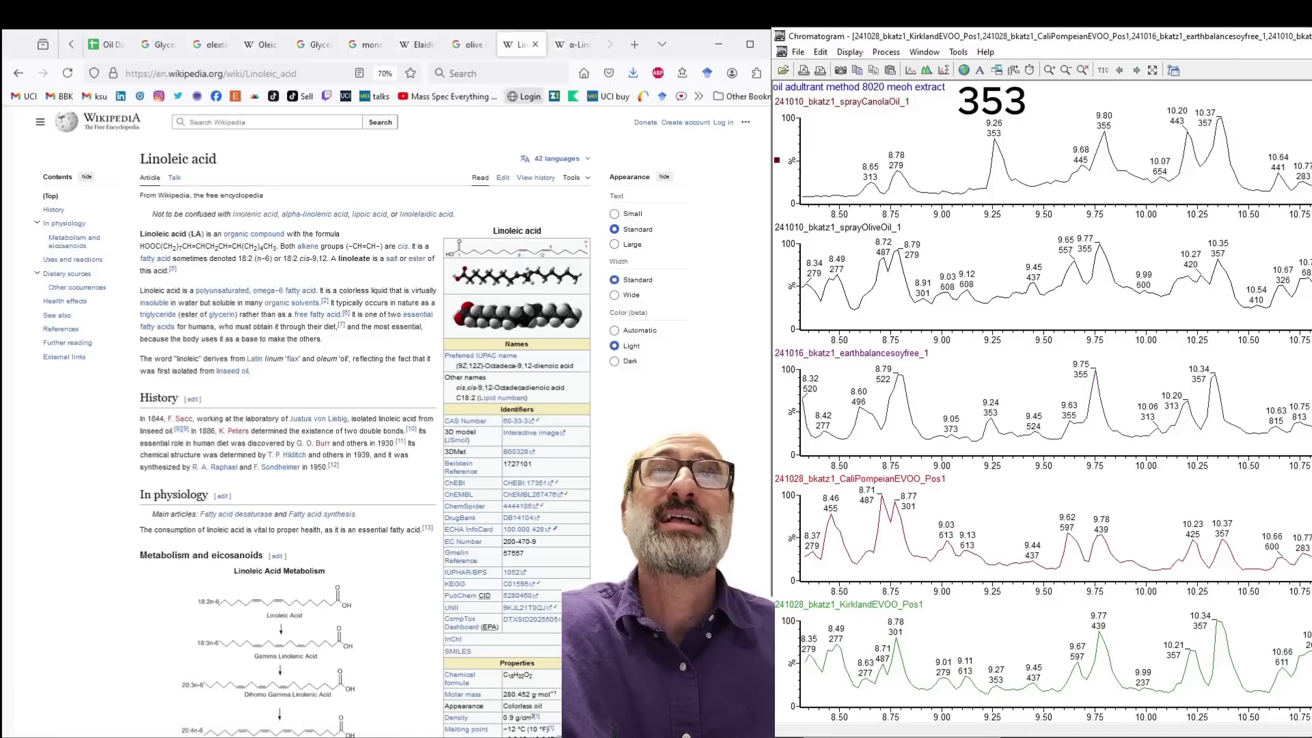
{"action": "left_click", "coordinate": [576, 44]}
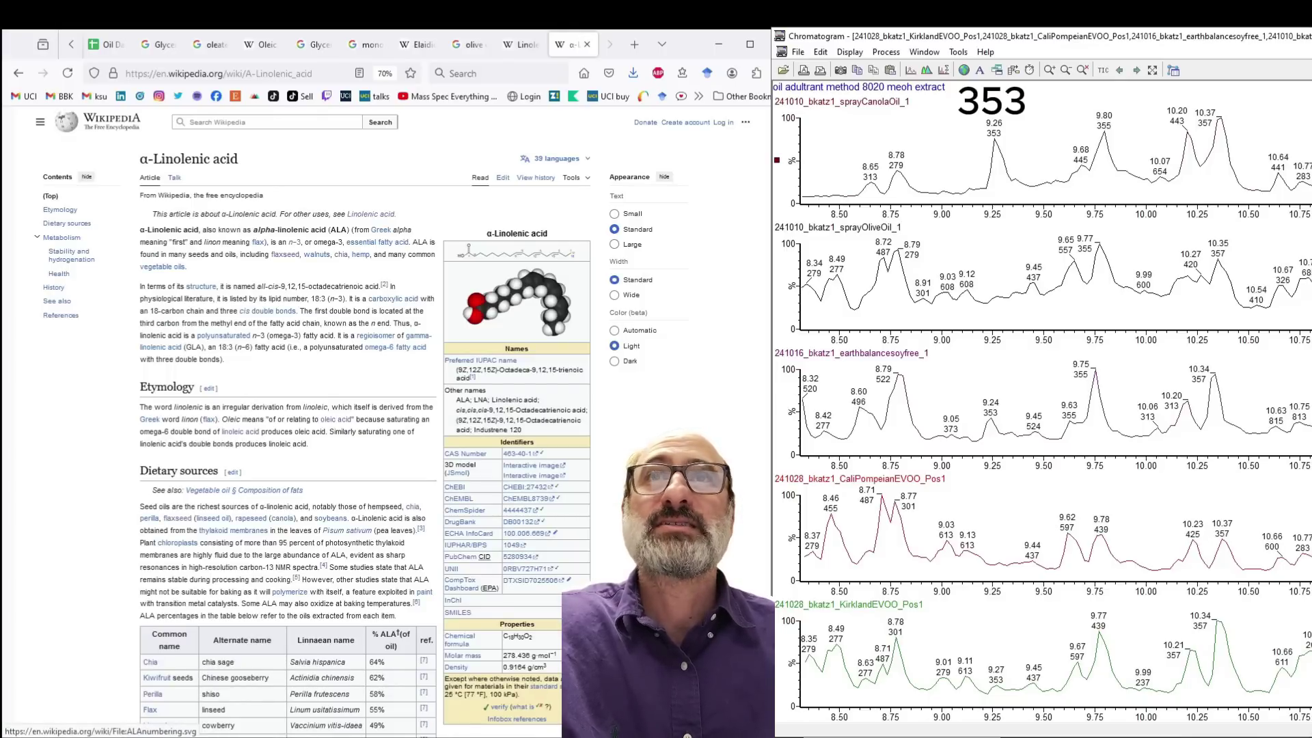
Check the linolenic acid content of olive and canola oil, and highlight the 353.3 Glyceryl Linolenic row in the Oil Database.
{"action": "left_click", "coordinate": [468, 44]}
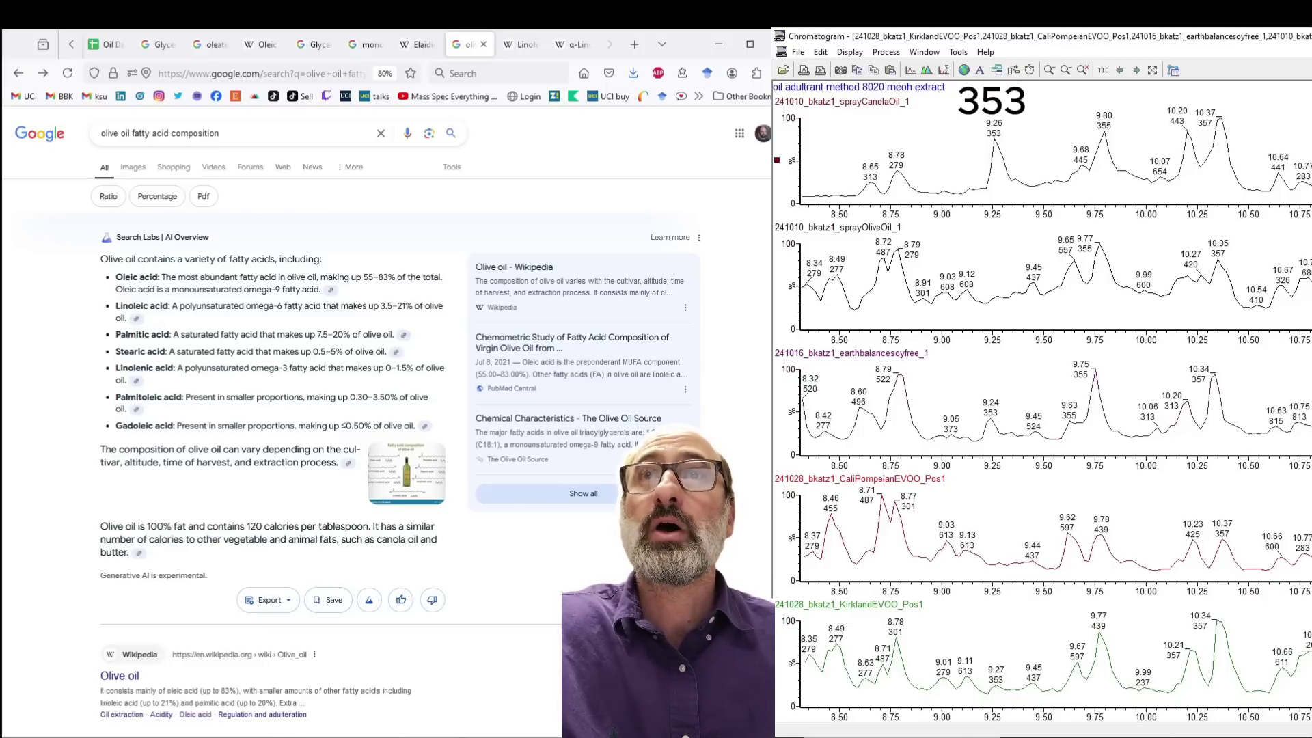
{"action": "key", "text": "alt+Right"}
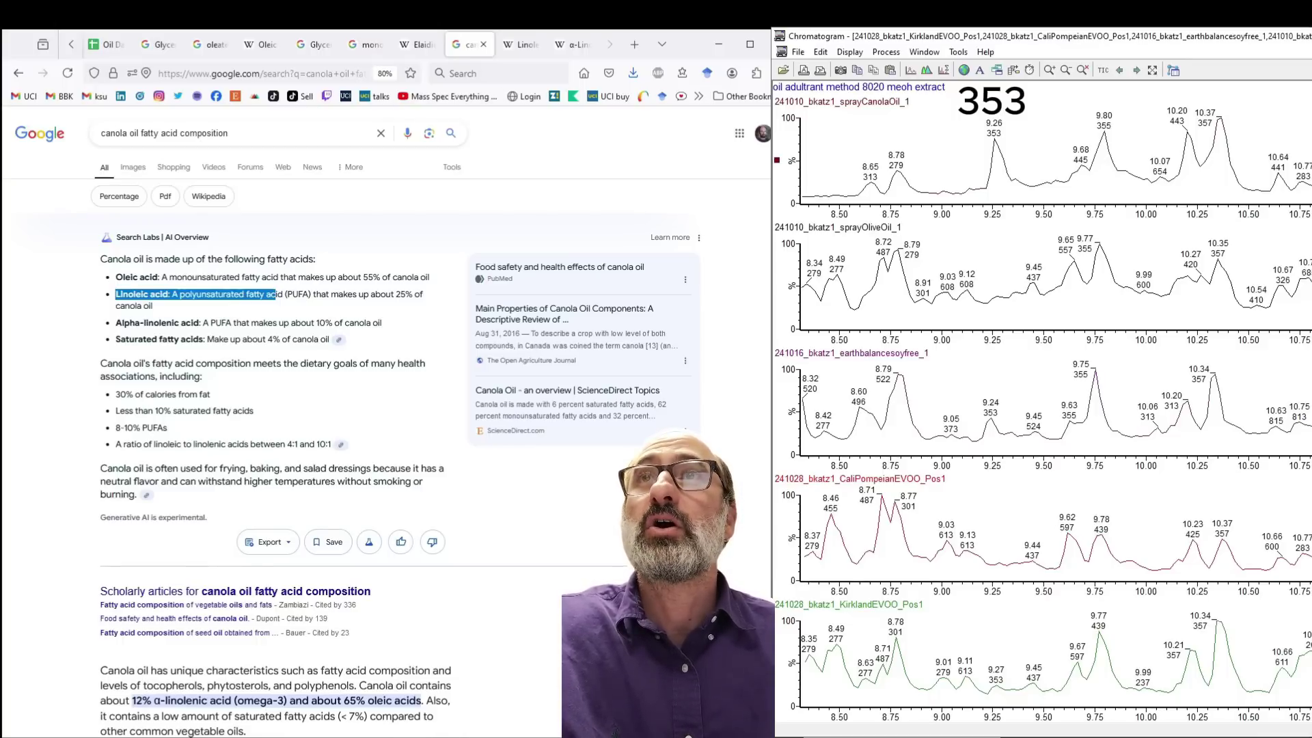
{"action": "left_click", "coordinate": [106, 44]}
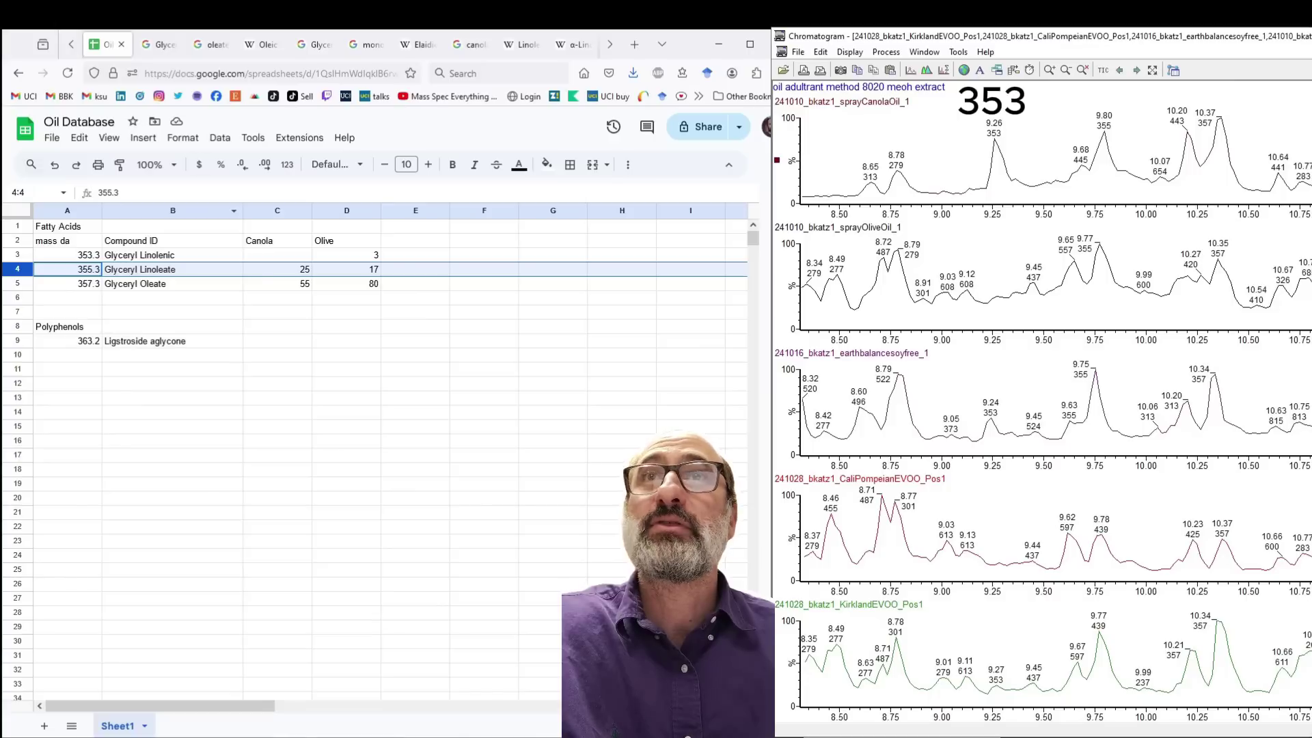
{"action": "left_click", "coordinate": [173, 255]}
{"action": "left_click", "coordinate": [18, 255]}
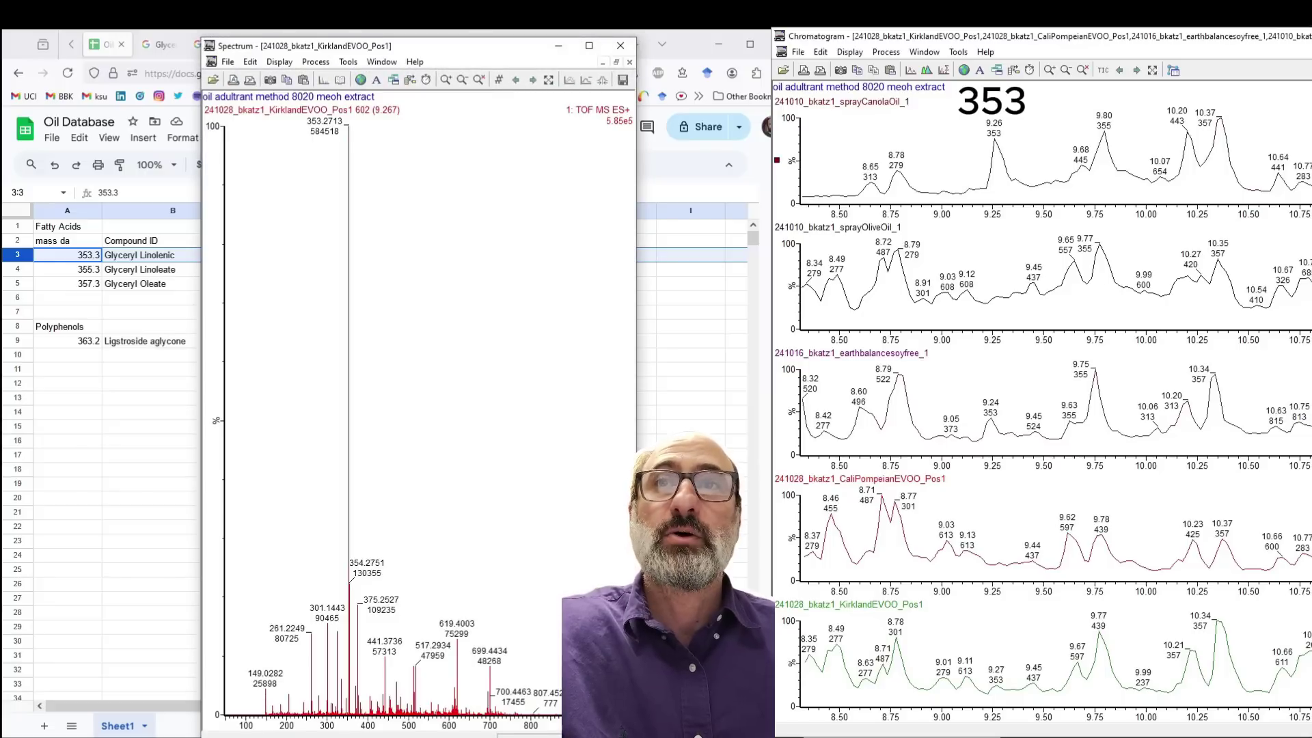
Zoom the Kirkland EVOO spectrum in on the mass range around the 353 peak.
{"action": "left_click_drag", "start_coordinate": [330, 439], "coordinate": [398, 439]}
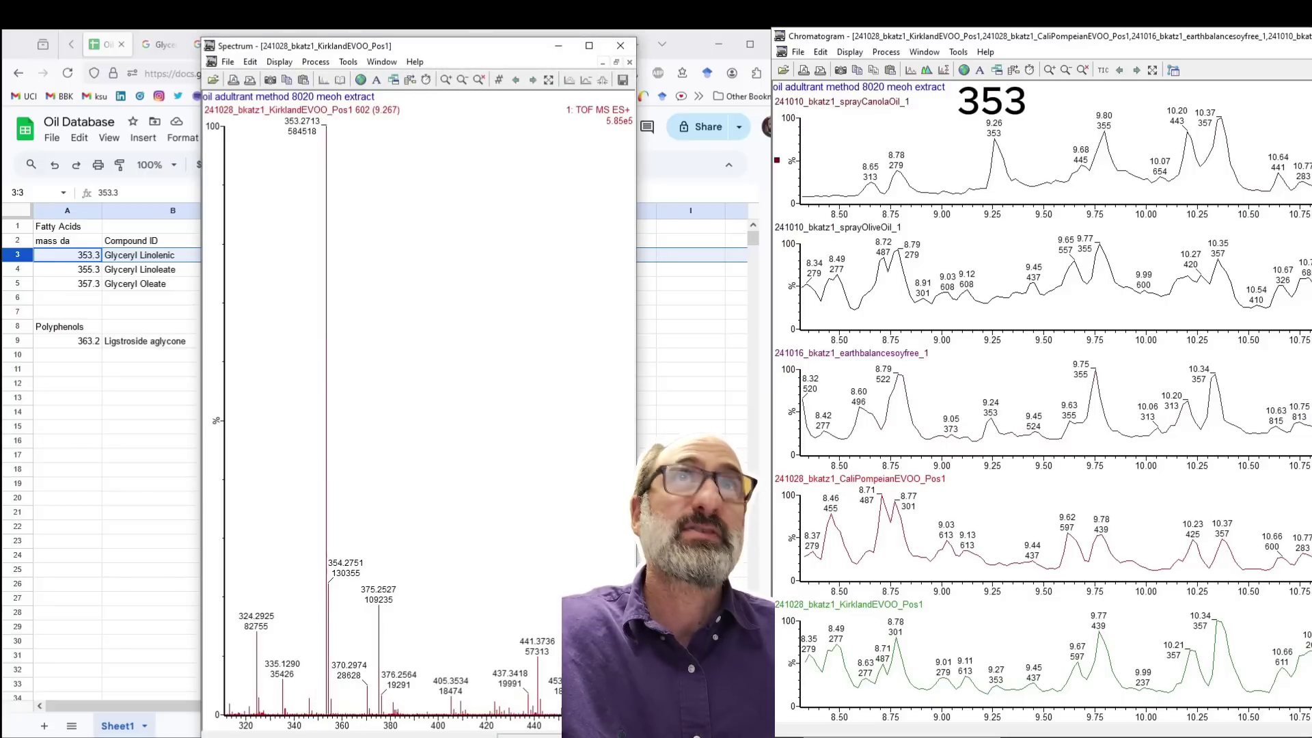
{"action": "left_click_drag", "start_coordinate": [301, 624], "coordinate": [345, 623]}
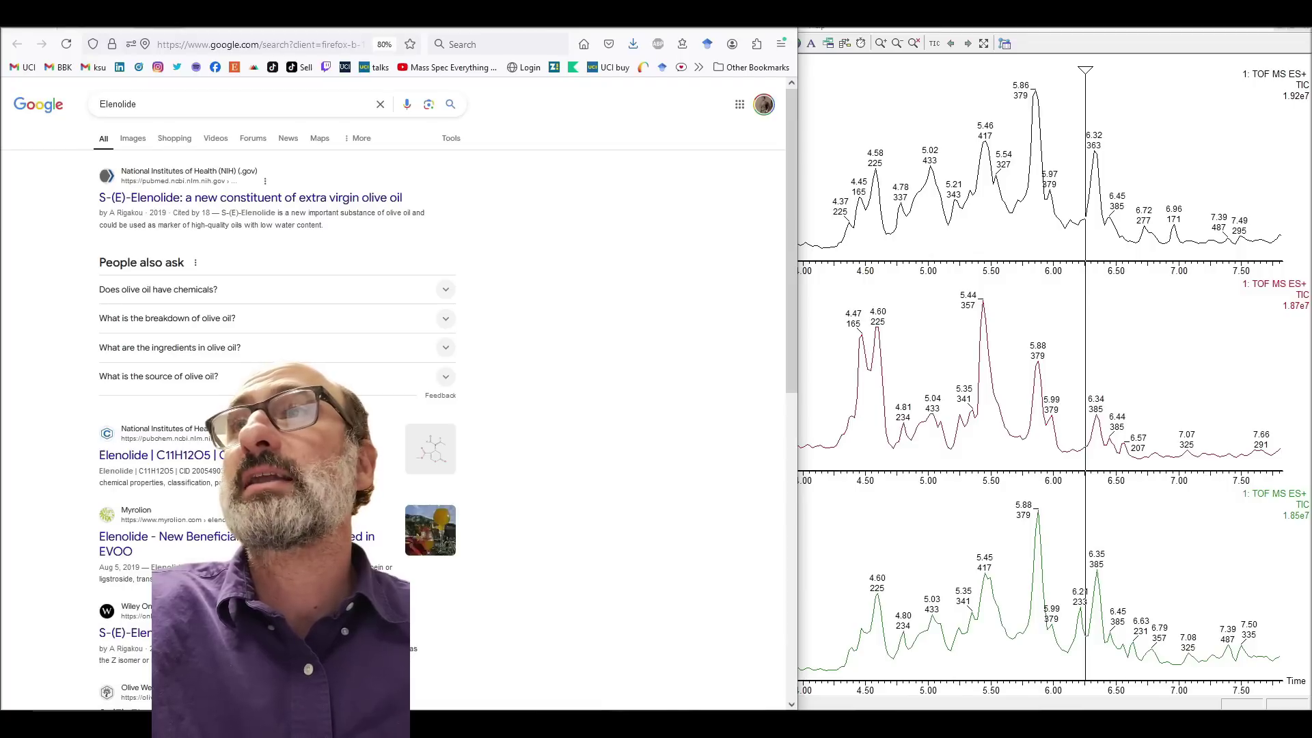
Highlight "high-quality oils" in the S-(E)-Elenolide search result and bring the oil chromatograms to the front.
{"action": "left_click_drag", "start_coordinate": [186, 225], "coordinate": [243, 225]}
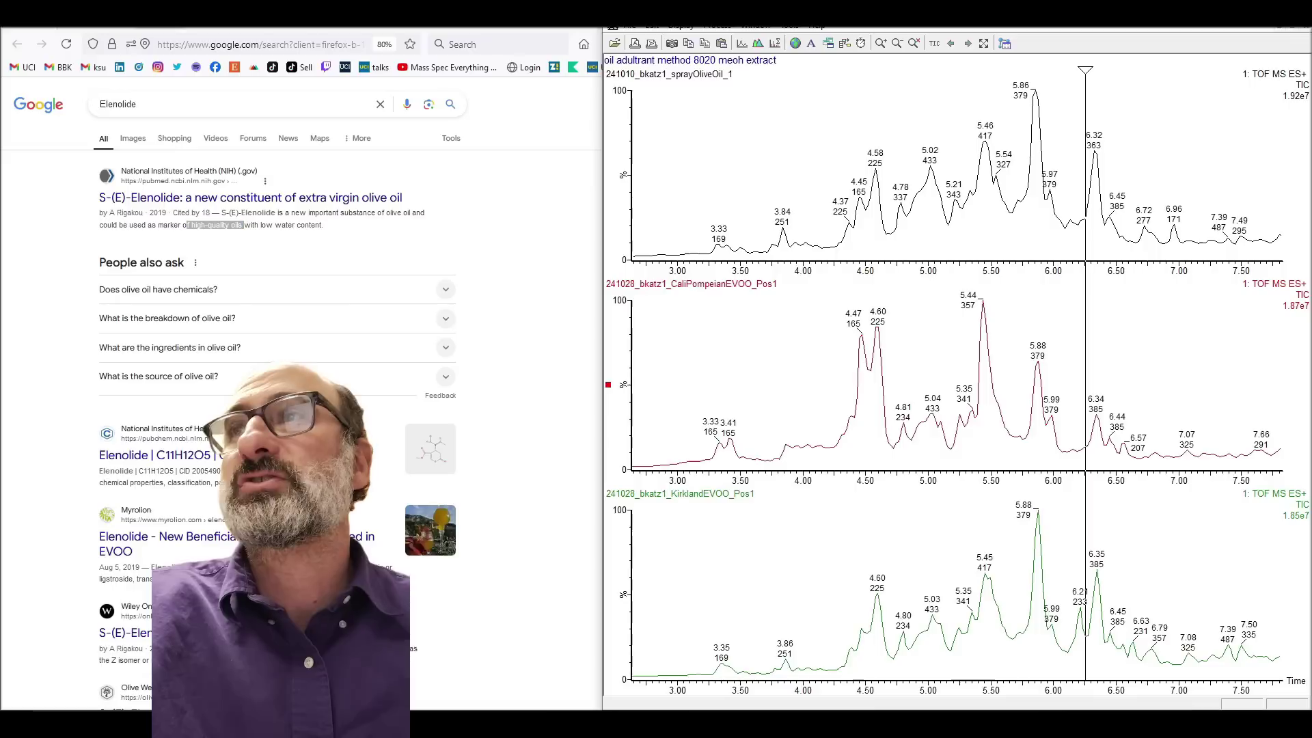
{"action": "key", "text": "alt+Tab"}
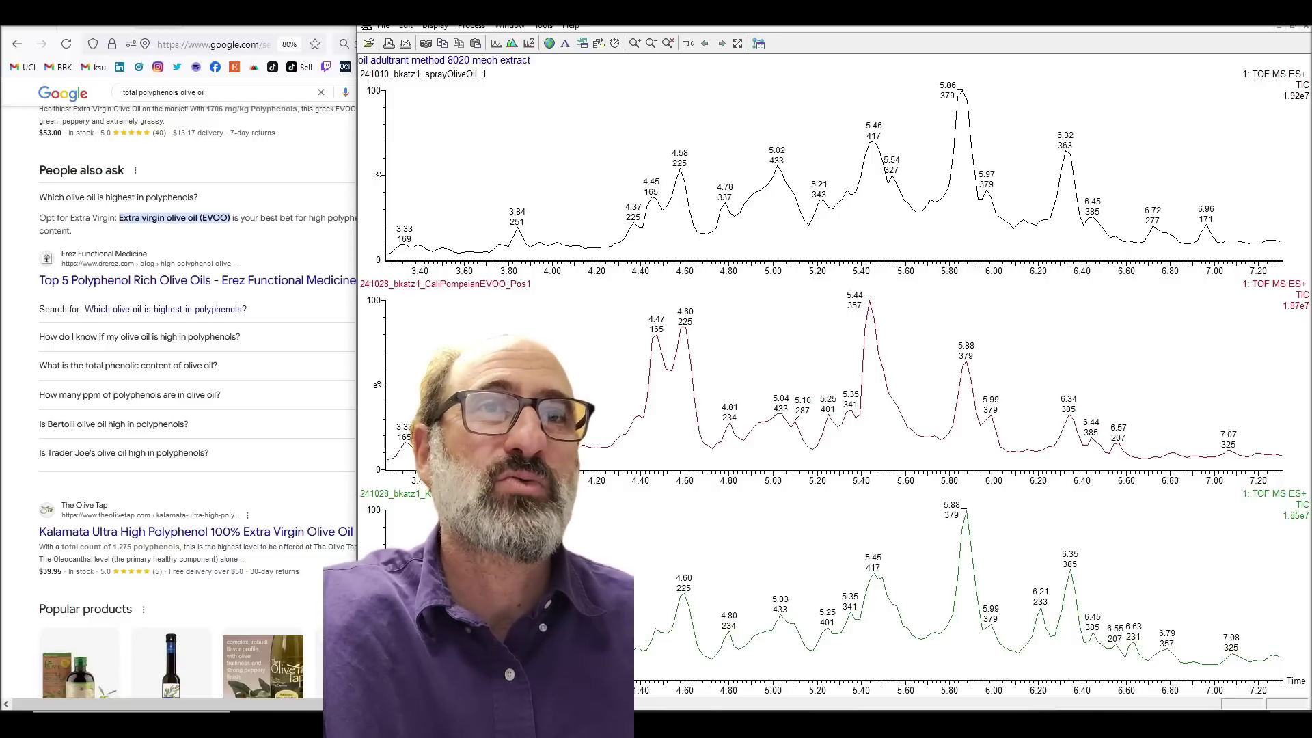
Compare the three oil chromatograms over the full 15-minute run, and zoom in on about 7.3 to 11.1 minutes.
{"action": "left_click", "coordinate": [738, 43]}
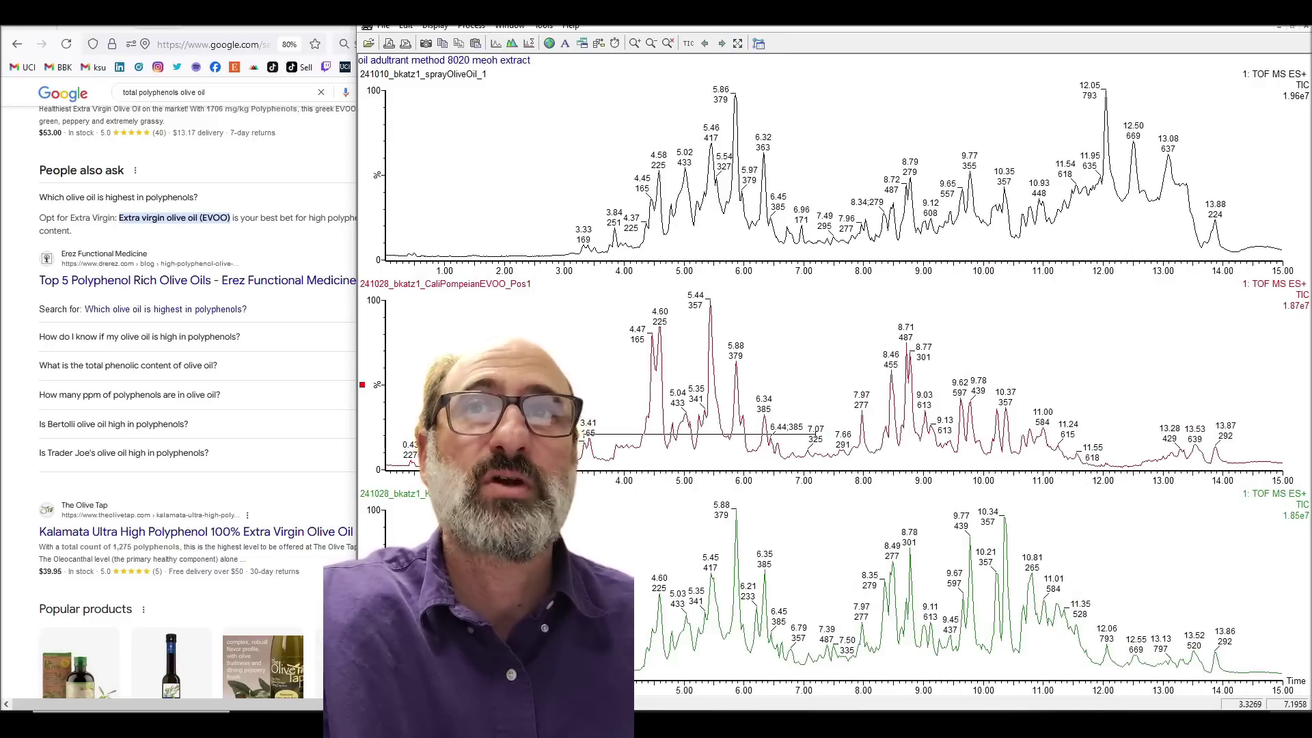
{"action": "key", "text": "ctrl+z"}
{"action": "left_click", "coordinate": [737, 43]}
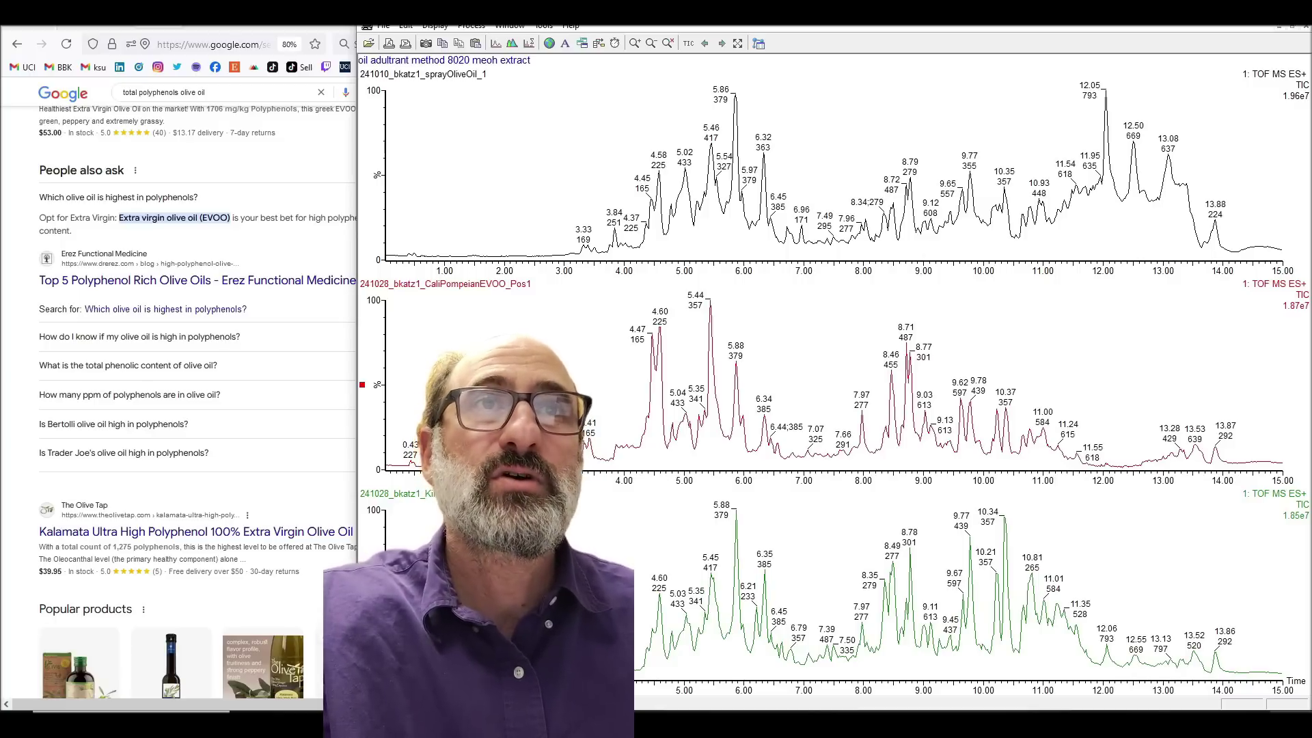
{"action": "left_click_drag", "start_coordinate": [820, 560], "coordinate": [1049, 560]}
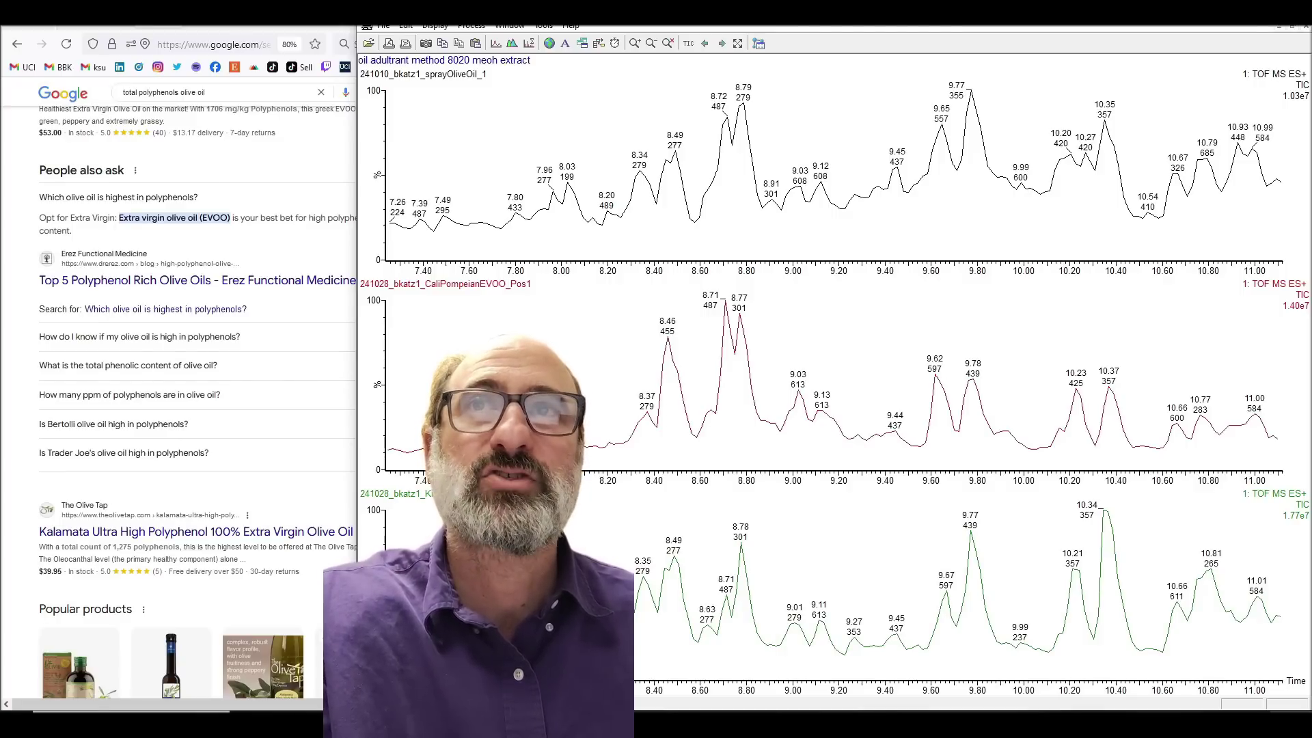
Restore the full time range and remove the 241010_bkatz1_sprayOliveOil_1 chromatogram from the comparison.
{"action": "left_click", "coordinate": [737, 43]}
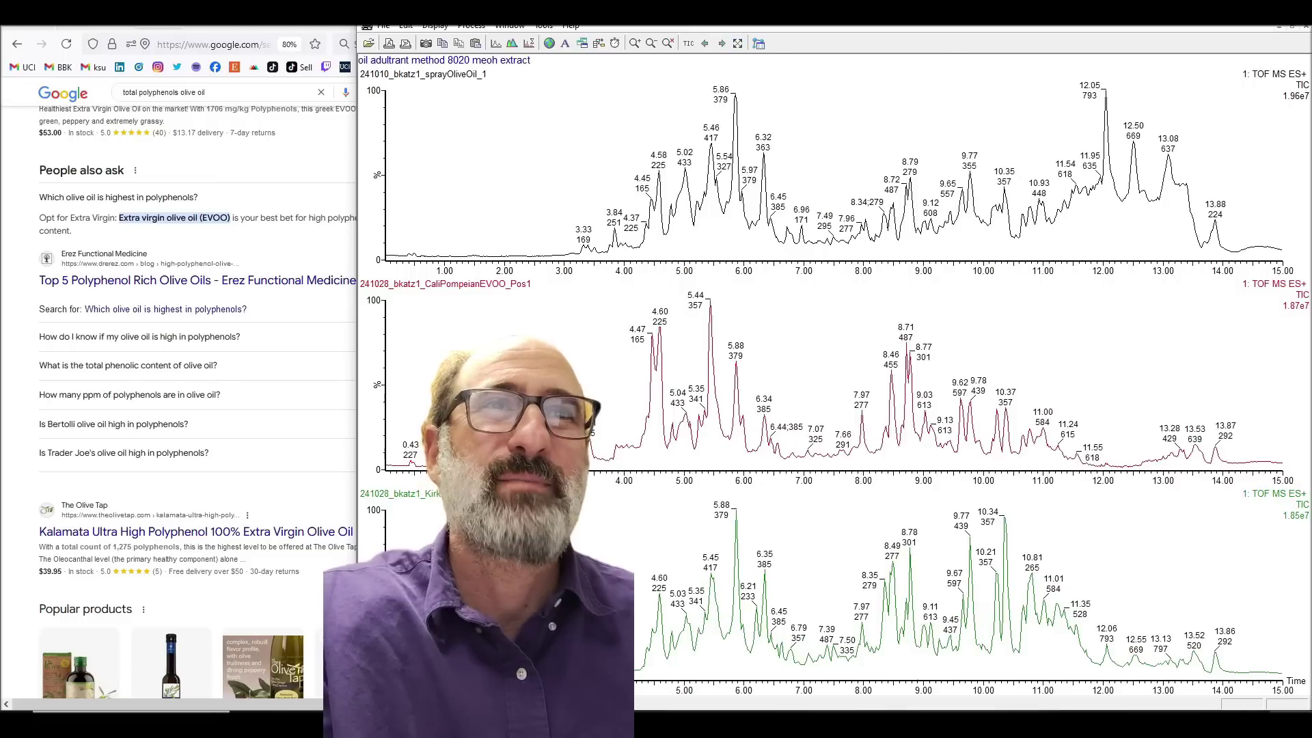
{"action": "key", "text": "Delete"}
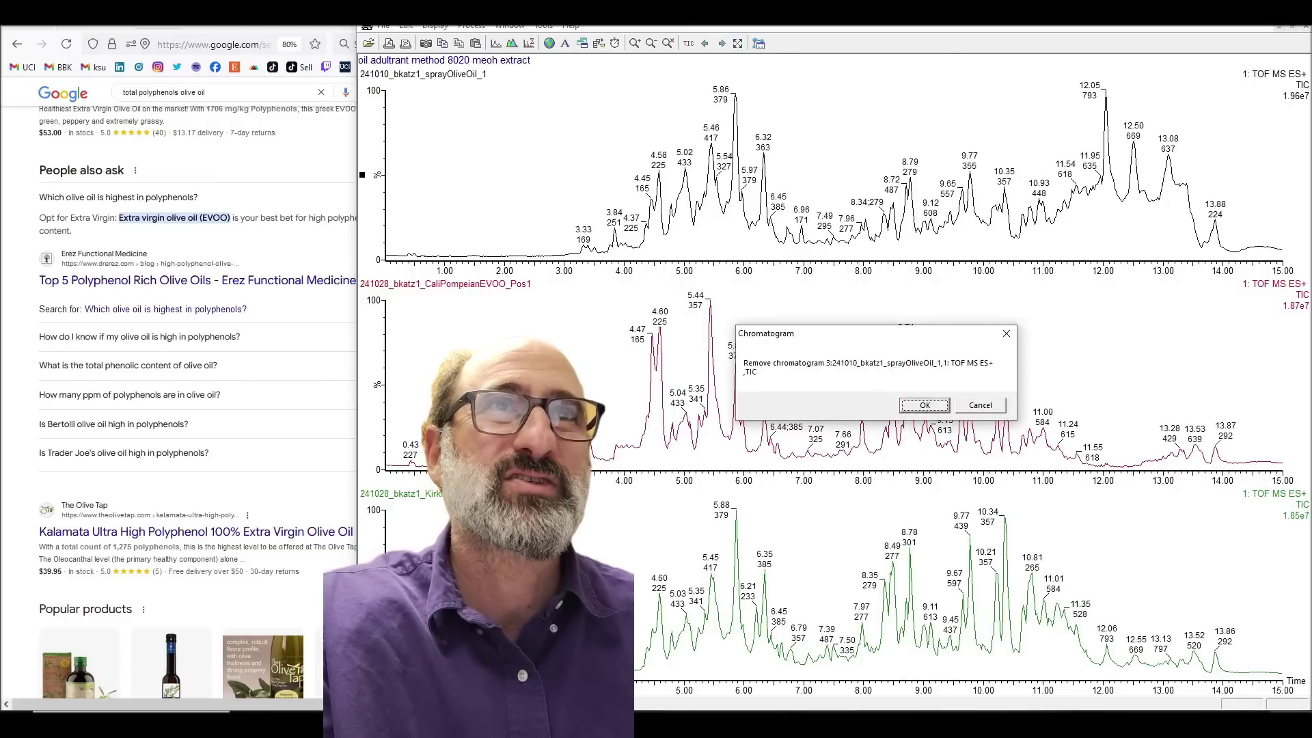
{"action": "key", "text": "Return"}
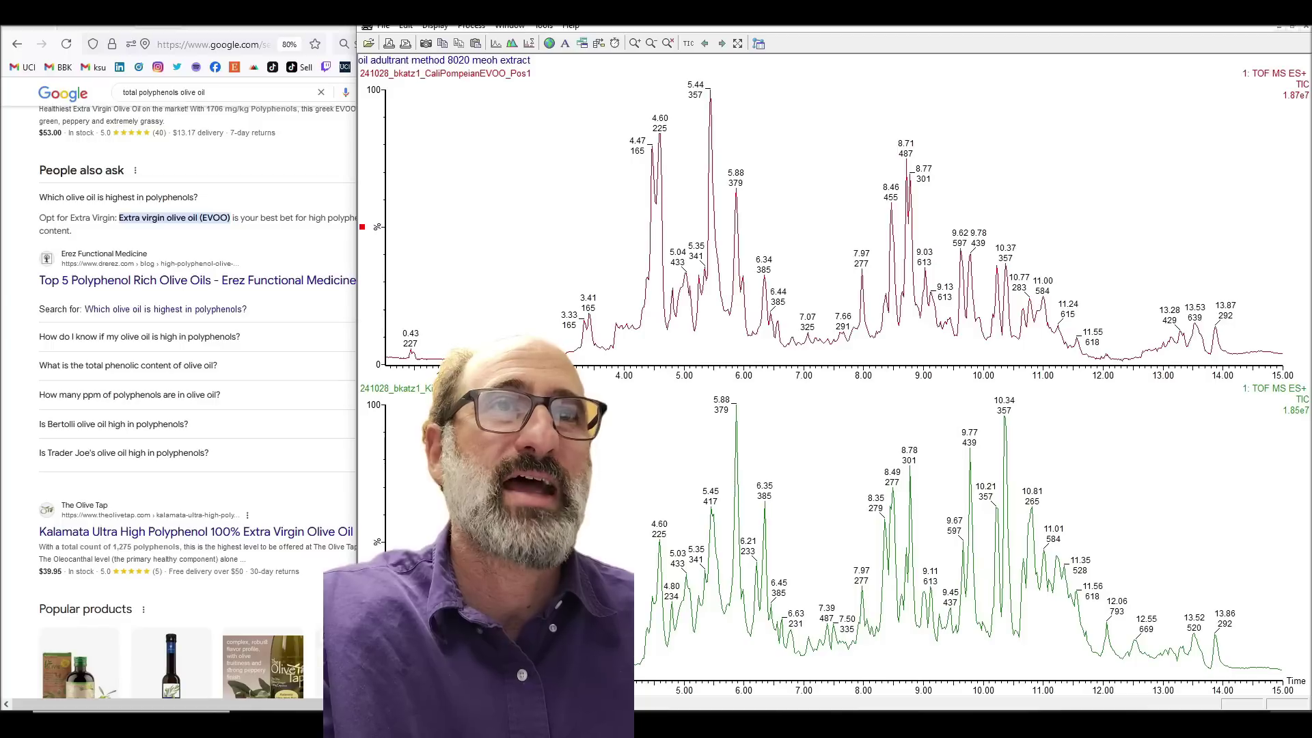